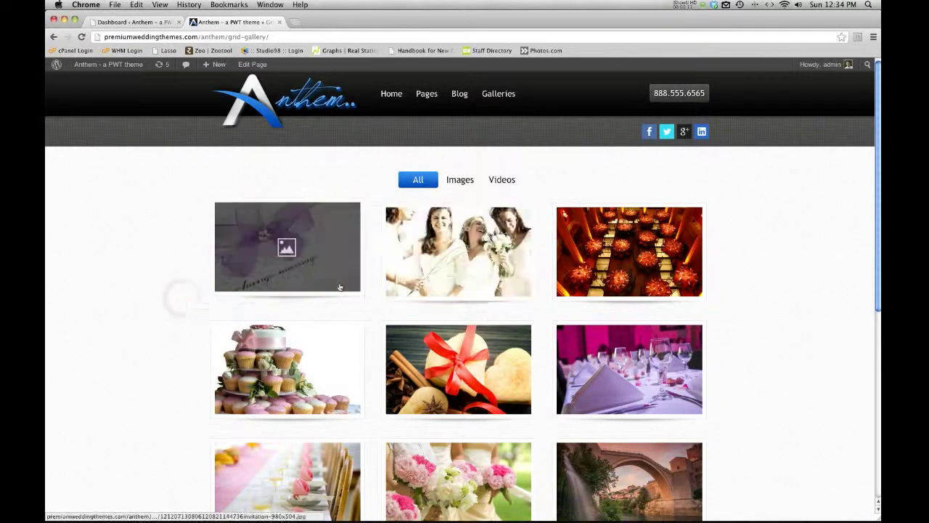
- Preview the purple ribbon image and the bridesmaids video from the grid gallery, closing each preview
{"action": "left_click", "coordinate": [287, 249]}
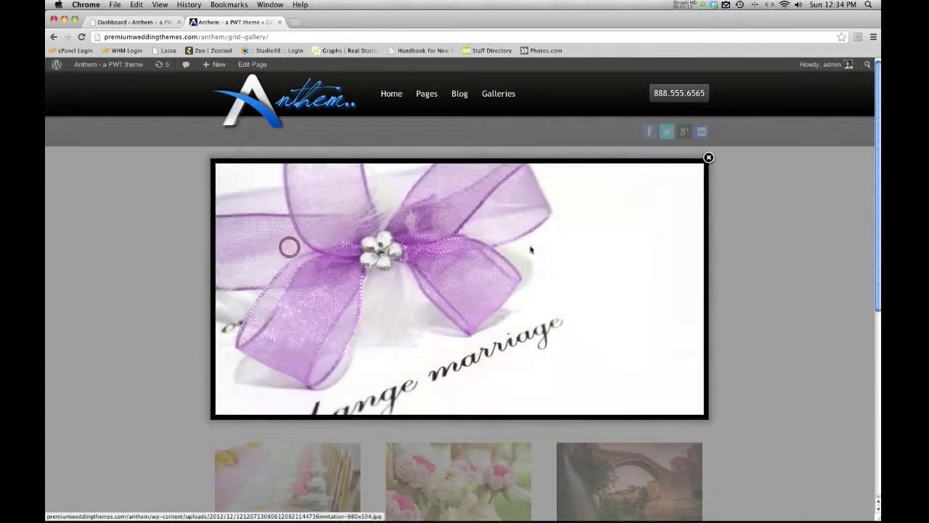
{"action": "left_click", "coordinate": [709, 158]}
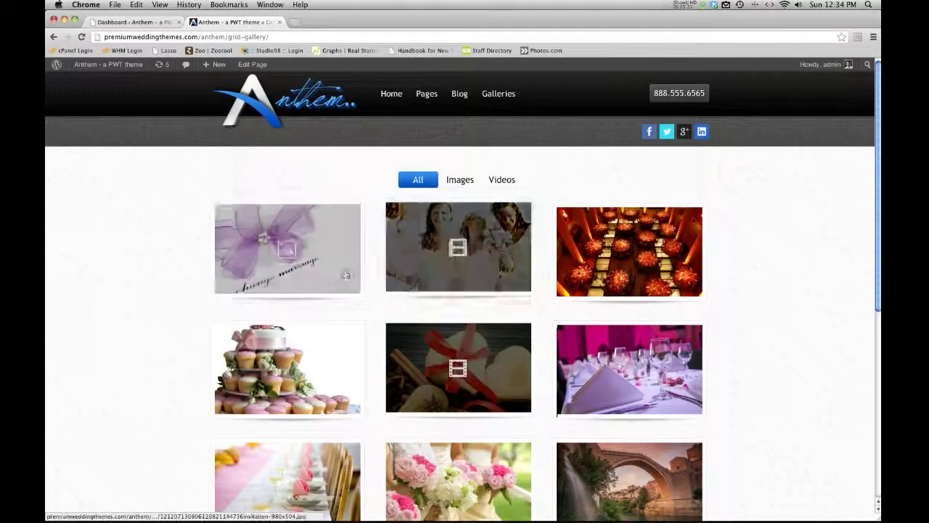
{"action": "left_click", "coordinate": [485, 273]}
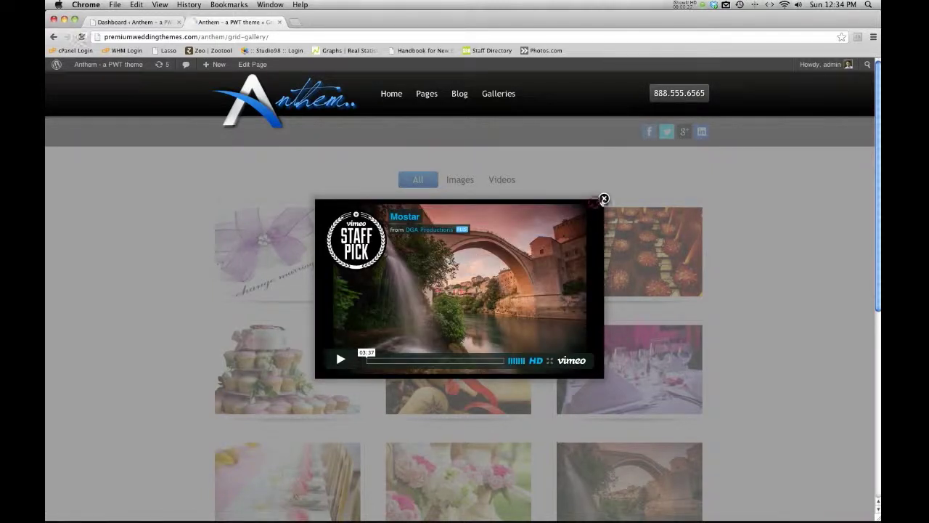
{"action": "left_click", "coordinate": [604, 199]}
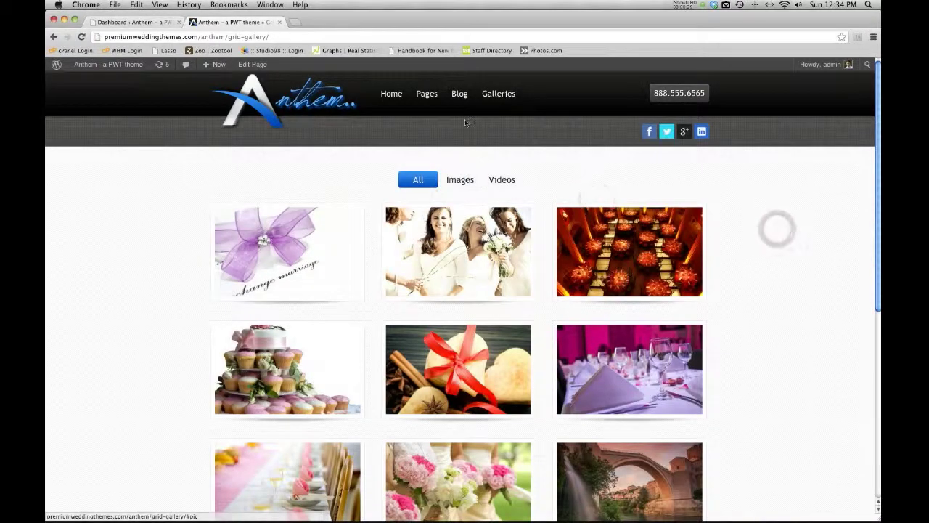
- Filter the grid gallery by Images and by Videos, and show All items again
{"action": "left_click", "coordinate": [459, 182]}
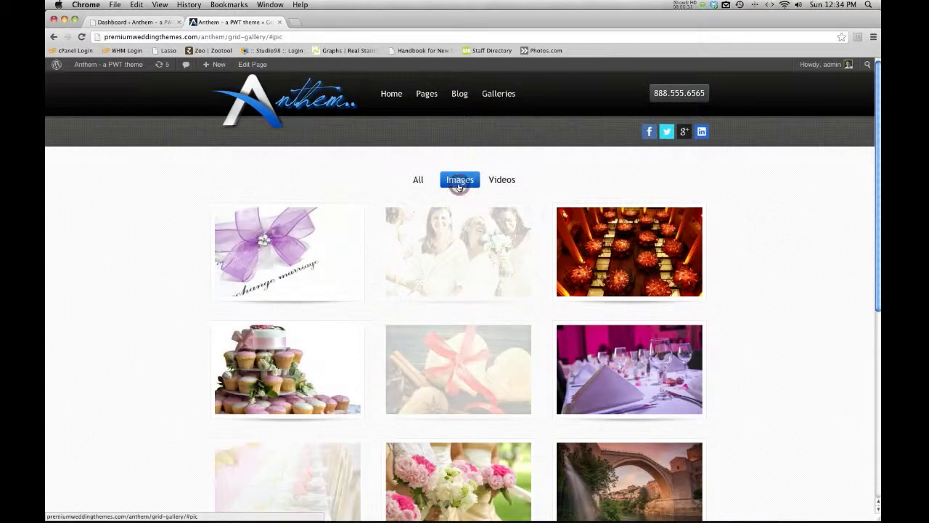
{"action": "left_click", "coordinate": [504, 182]}
{"action": "left_click", "coordinate": [506, 183]}
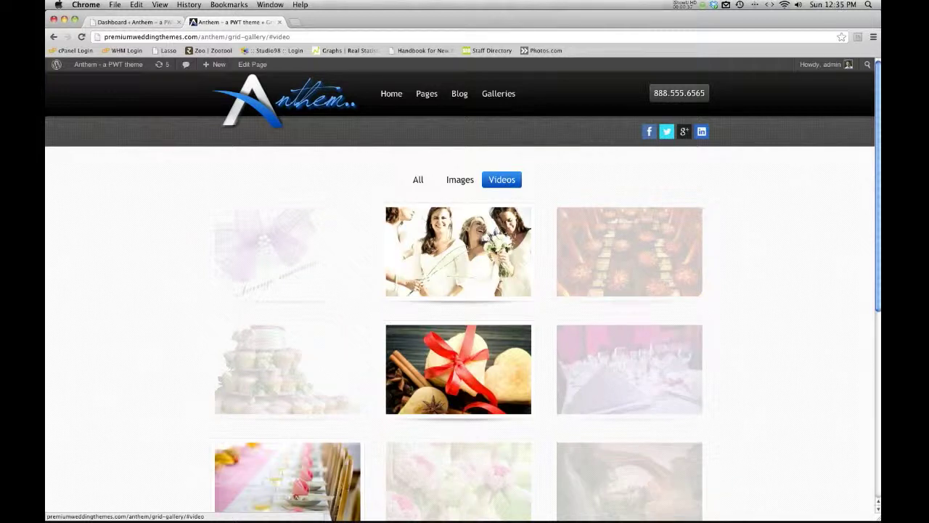
{"action": "left_click", "coordinate": [419, 180]}
{"action": "left_click", "coordinate": [418, 181]}
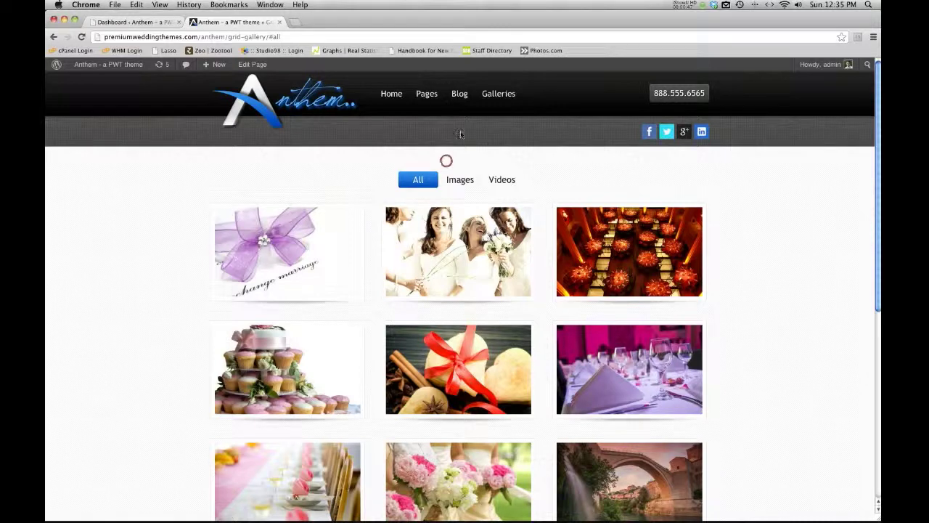
- Open the slideshow gallery page and browse its slides using the thumbnails and the next and previous controls
{"action": "mouse_move", "coordinate": [498, 104]}
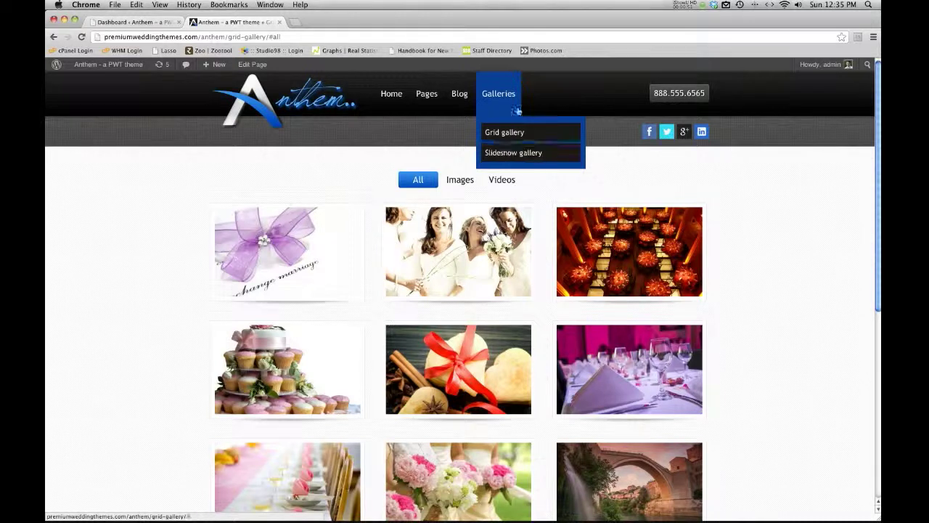
{"action": "left_click", "coordinate": [513, 153]}
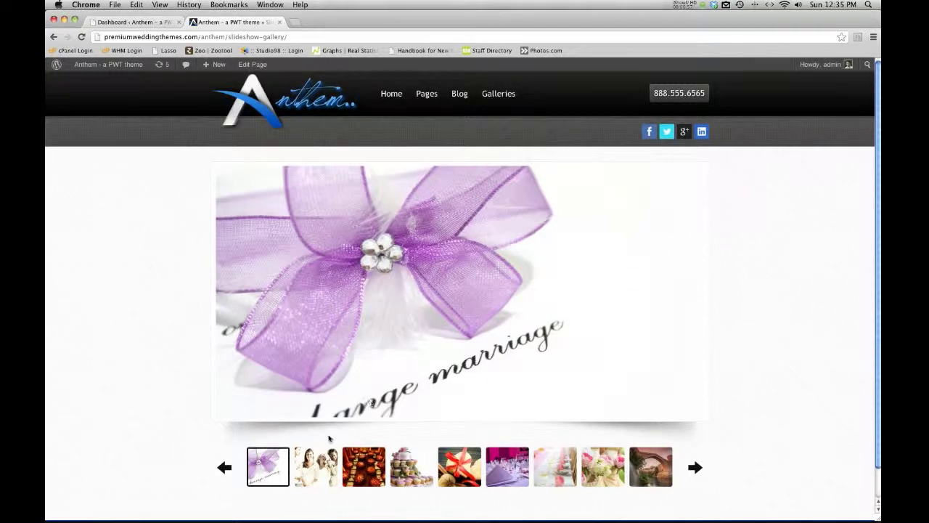
{"action": "left_click", "coordinate": [318, 464]}
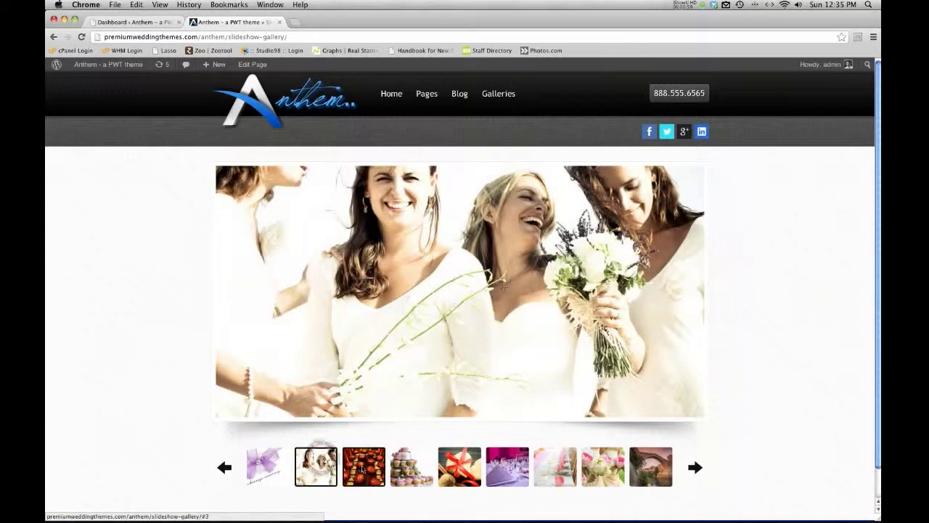
{"action": "left_click", "coordinate": [363, 470]}
{"action": "left_click", "coordinate": [411, 469]}
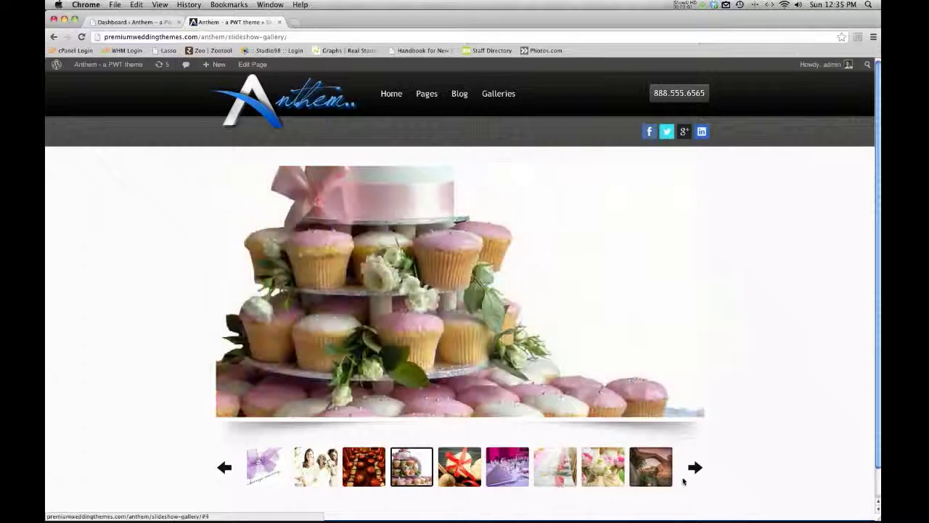
{"action": "left_click", "coordinate": [695, 469]}
{"action": "left_click", "coordinate": [225, 470]}
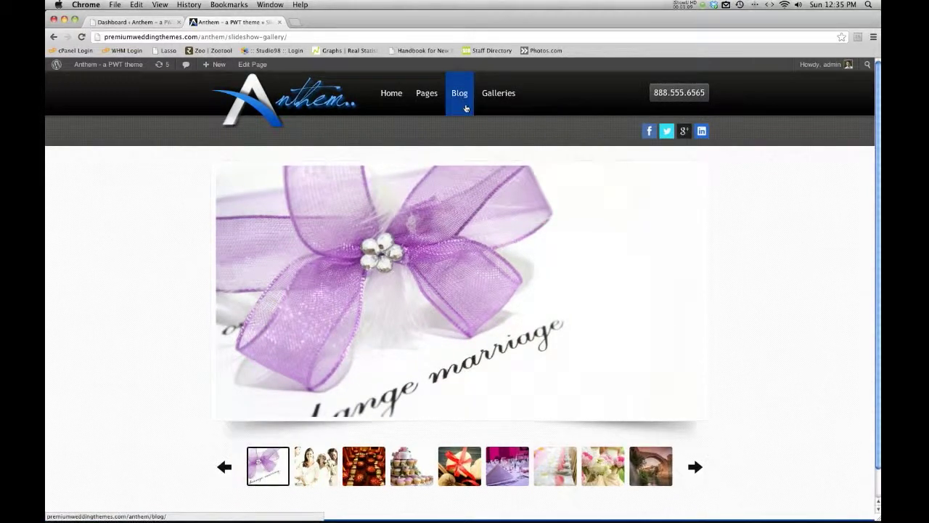
- Return to the site's grid gallery page and take a brief look at the WordPress dashboard
{"action": "mouse_move", "coordinate": [498, 99]}
{"action": "left_click", "coordinate": [501, 131]}
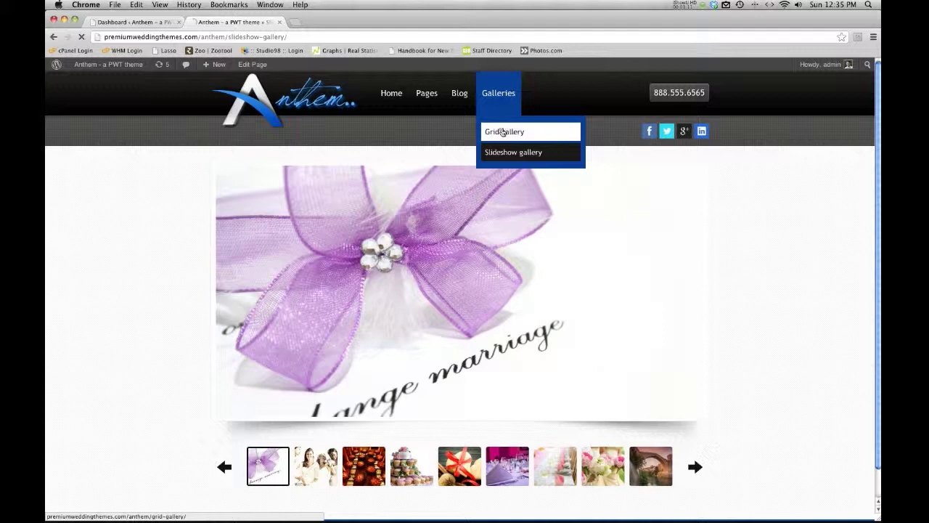
{"action": "left_click", "coordinate": [125, 22]}
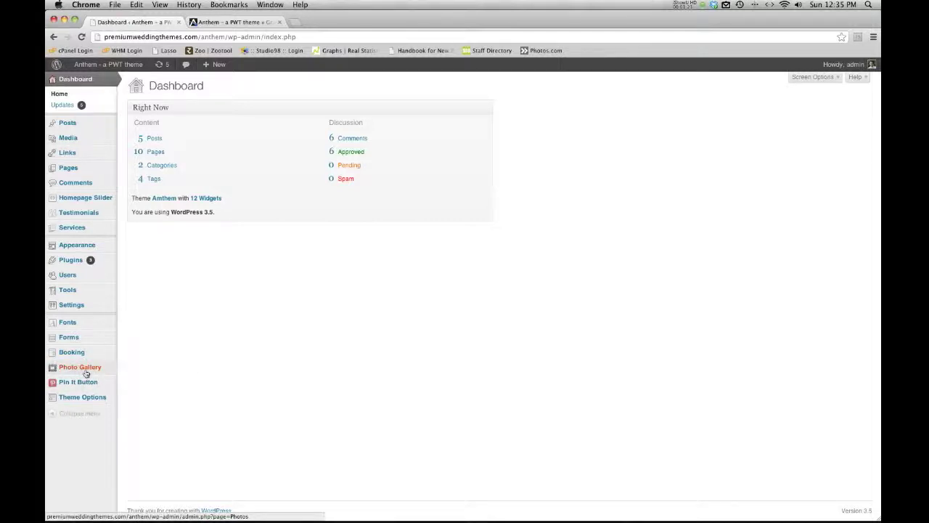
{"action": "left_click", "coordinate": [213, 22]}
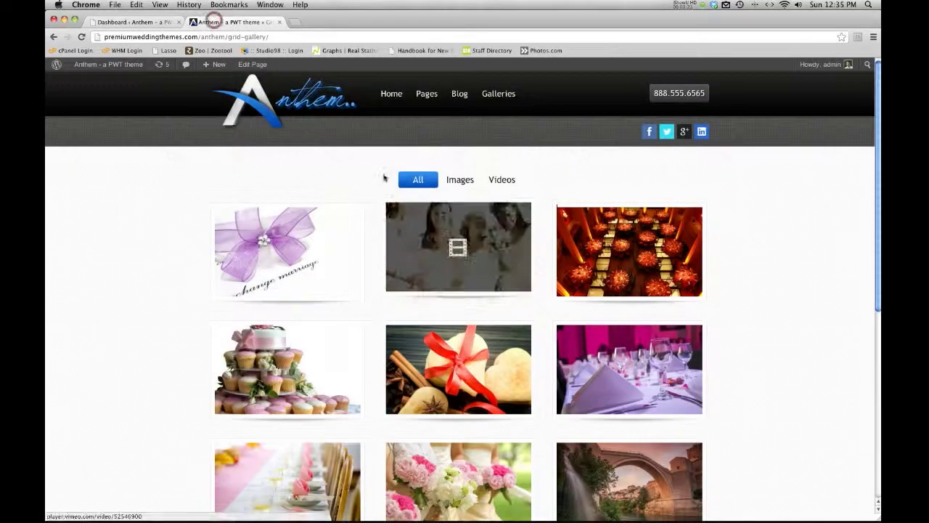
- Go to the site's homepage and show the second image in the Our Gallery box
{"action": "left_click", "coordinate": [328, 106]}
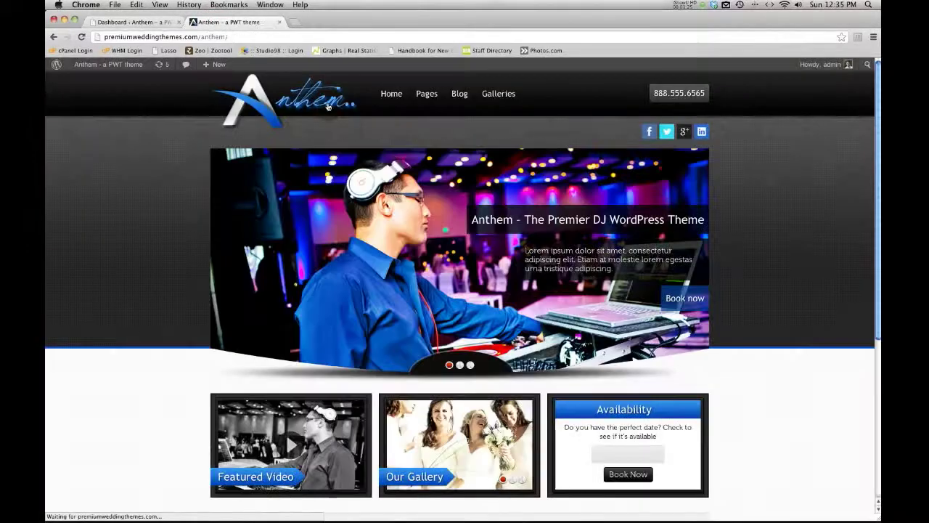
{"action": "scroll", "coordinate": [420, 253], "scroll_direction": "down", "scroll_amount": 5}
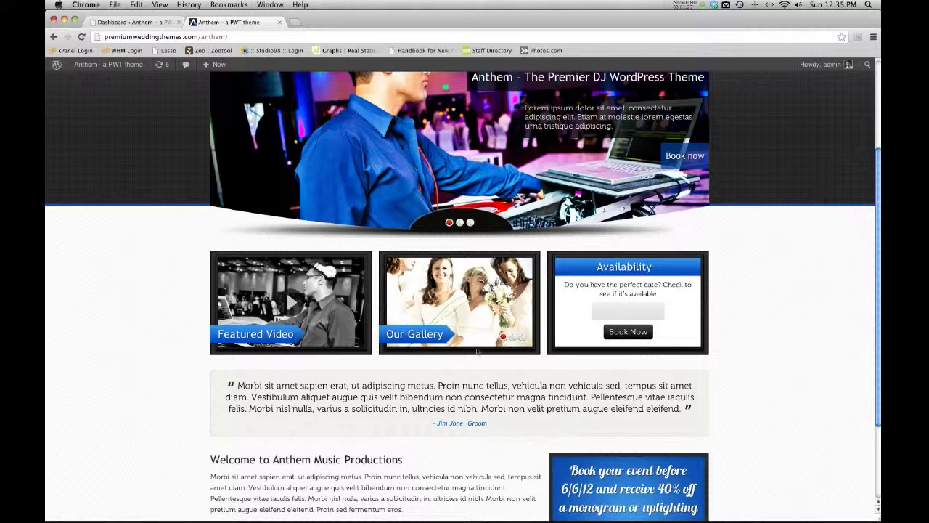
{"action": "left_click", "coordinate": [511, 337]}
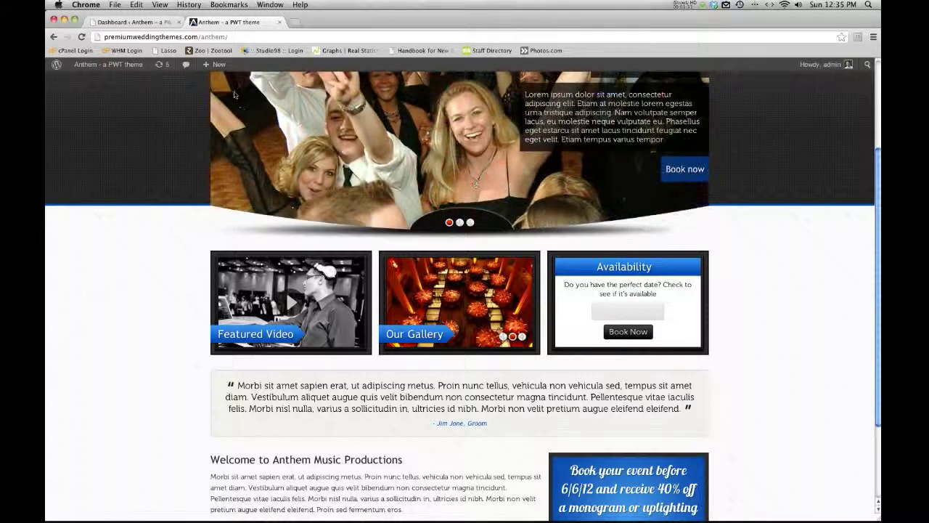
- Open the Photo Gallery section in the WordPress dashboard and view the galleries inside the Uncategorized album
{"action": "left_click", "coordinate": [125, 24]}
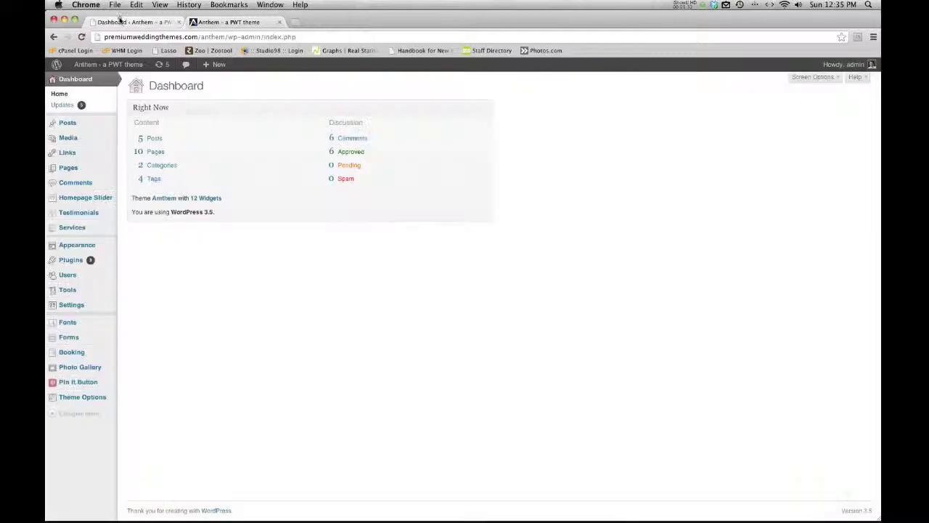
{"action": "left_click", "coordinate": [166, 335]}
{"action": "left_click", "coordinate": [76, 369]}
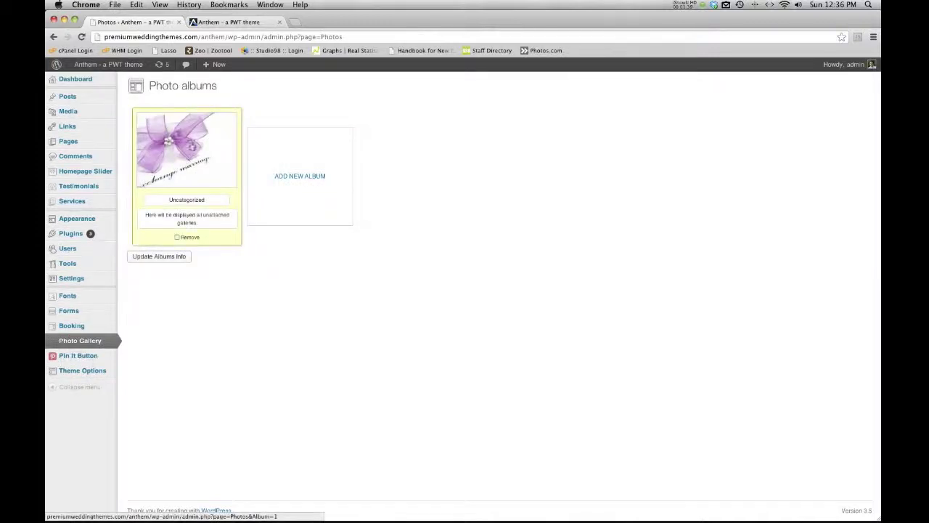
{"action": "left_click", "coordinate": [175, 169]}
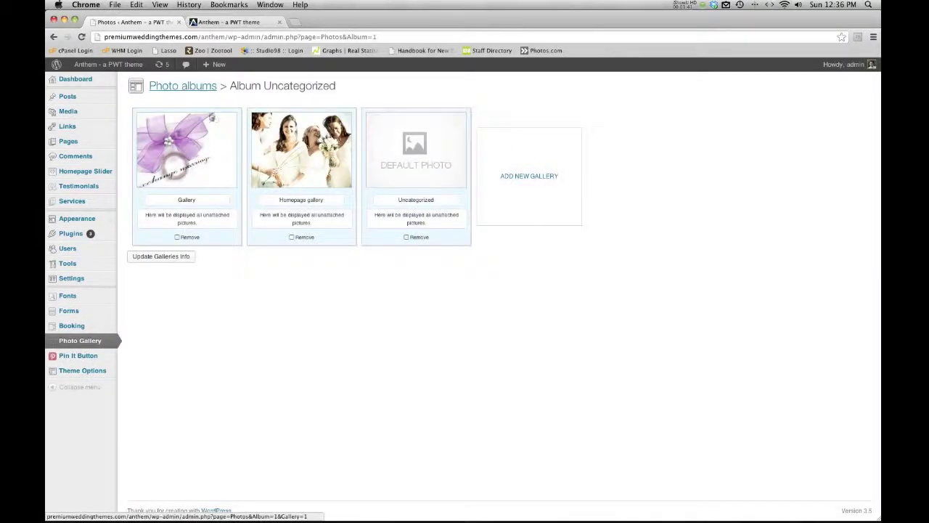
{"action": "left_click", "coordinate": [80, 342]}
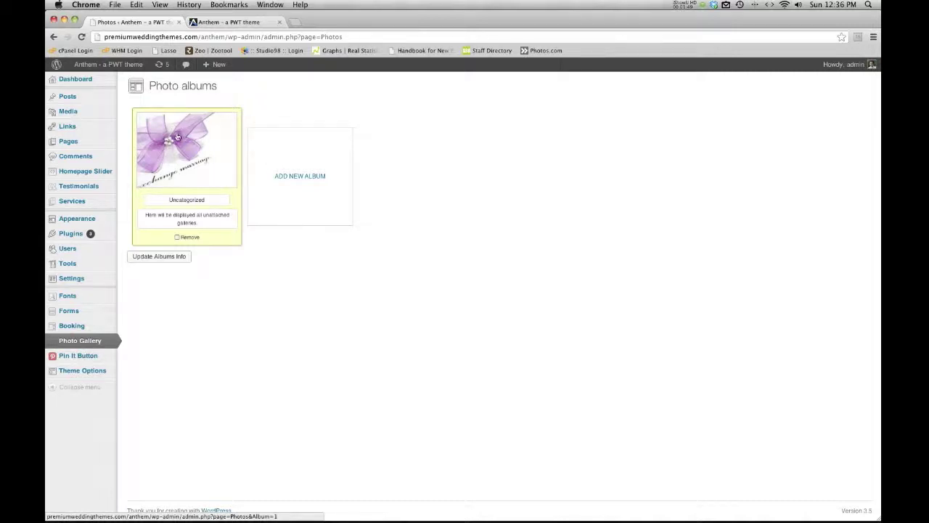
{"action": "left_click", "coordinate": [177, 137]}
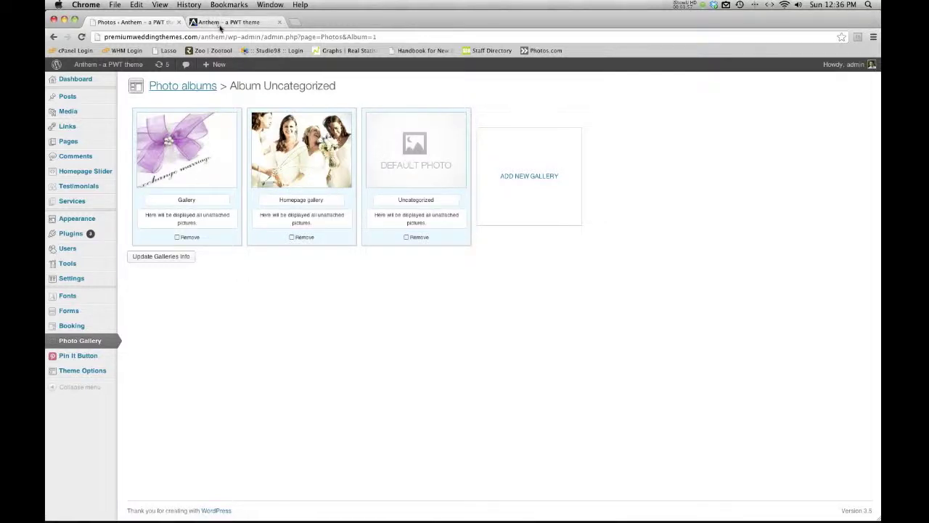
- Check the homepage's Our Gallery box and view the matching homepage Gallery settings in Theme Options
{"action": "left_click", "coordinate": [218, 22]}
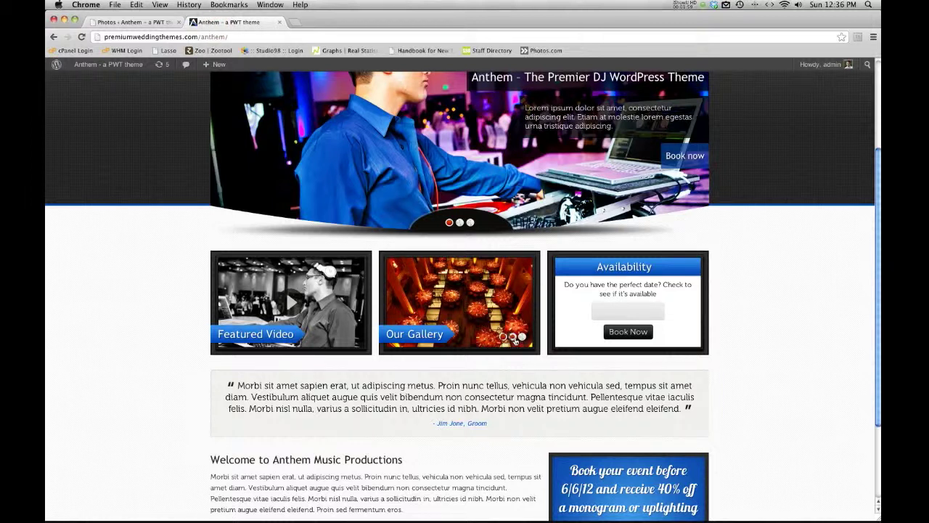
{"action": "left_click", "coordinate": [135, 22]}
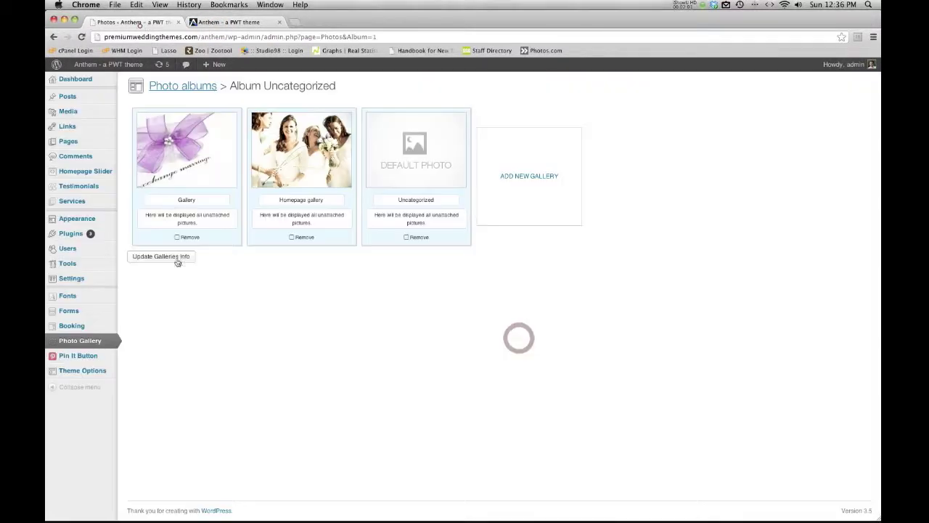
{"action": "left_click", "coordinate": [76, 372]}
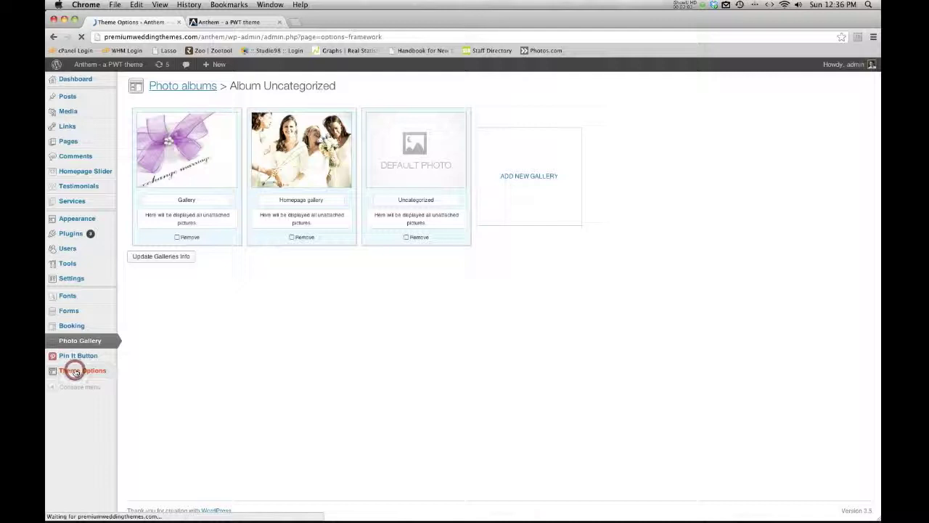
{"action": "left_click", "coordinate": [177, 192]}
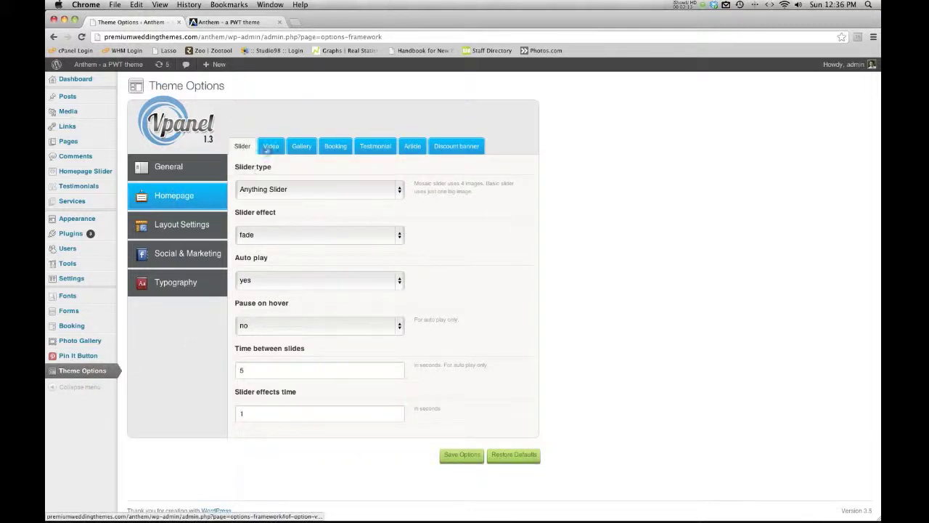
{"action": "left_click", "coordinate": [296, 149]}
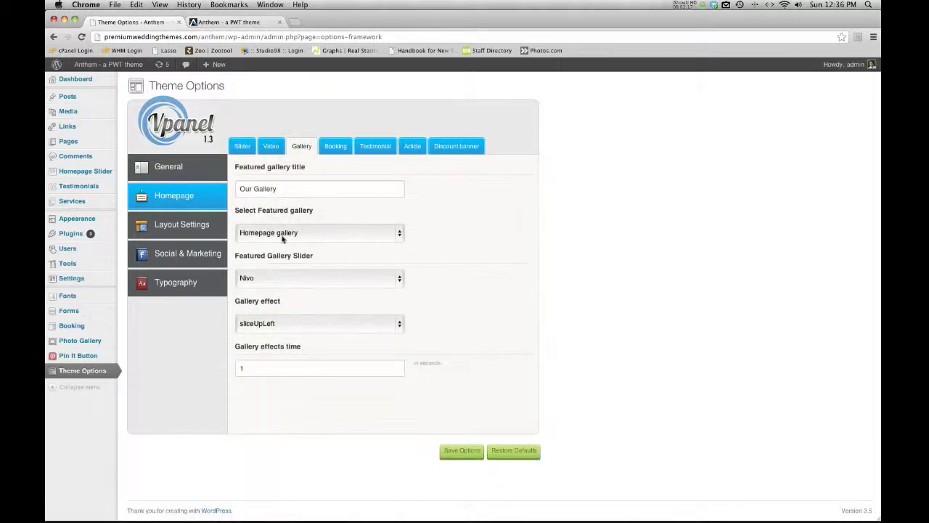
{"action": "left_click", "coordinate": [210, 21]}
{"action": "left_click", "coordinate": [149, 23]}
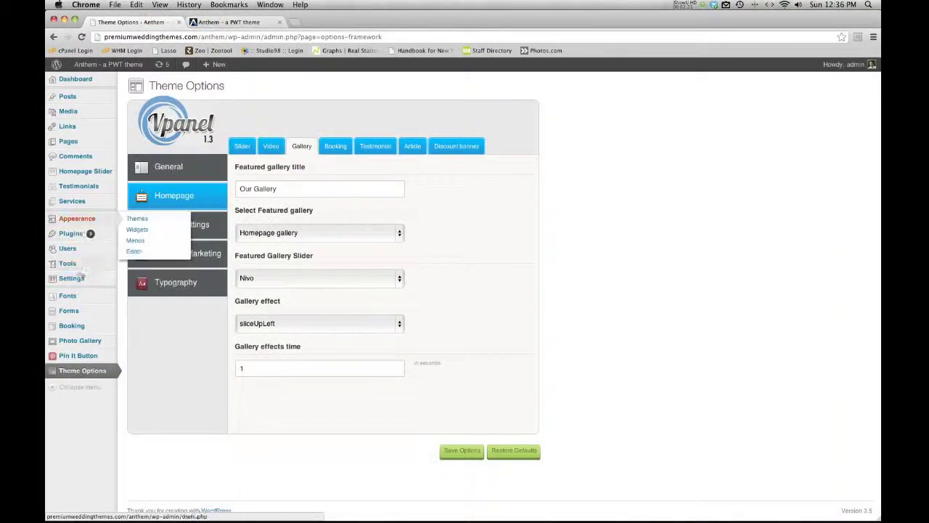
- Open the gallery named Gallery in the Uncategorized album and compare it with the site's grid gallery page
{"action": "left_click", "coordinate": [99, 343]}
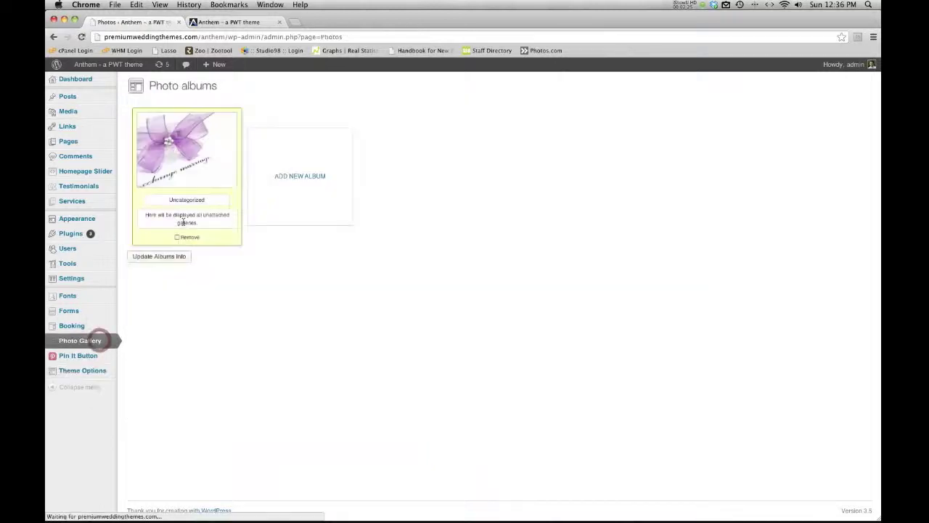
{"action": "left_click", "coordinate": [185, 166]}
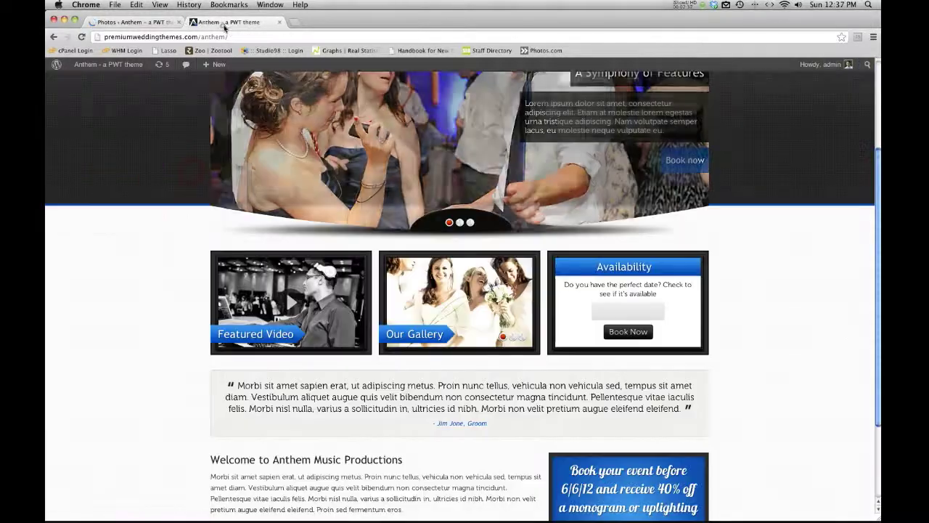
{"action": "left_click", "coordinate": [226, 21]}
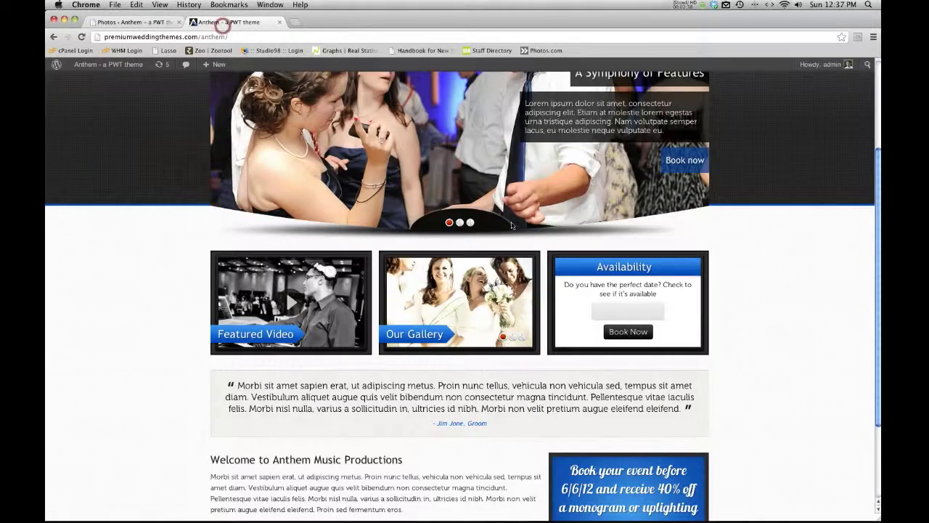
{"action": "mouse_move", "coordinate": [498, 98]}
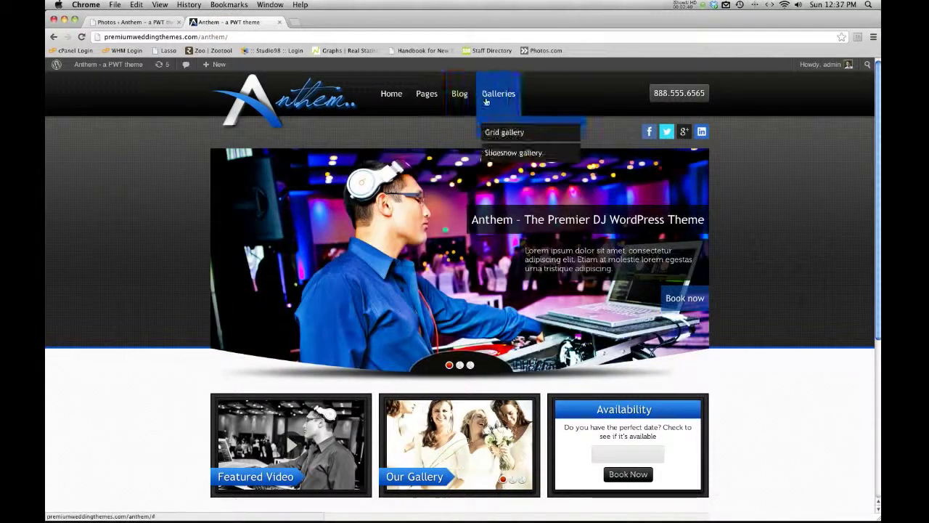
{"action": "left_click", "coordinate": [504, 132]}
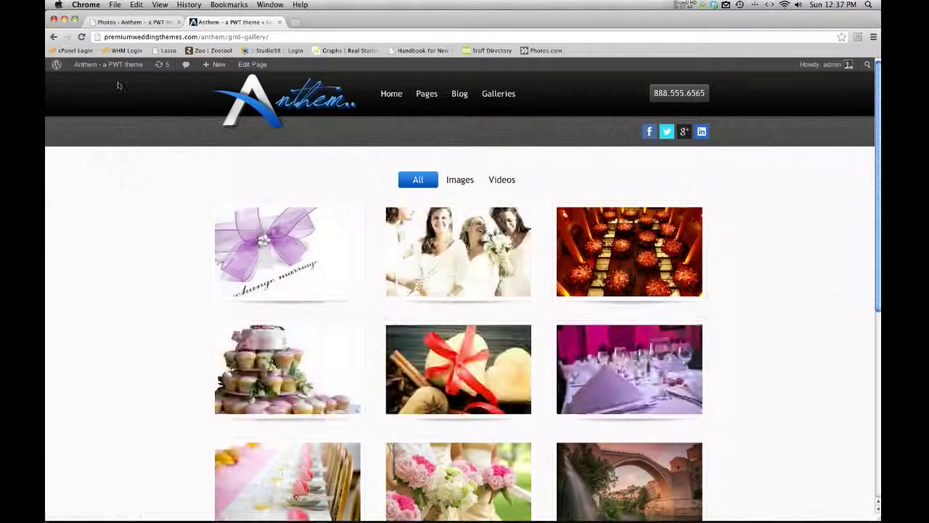
{"action": "left_click", "coordinate": [121, 23]}
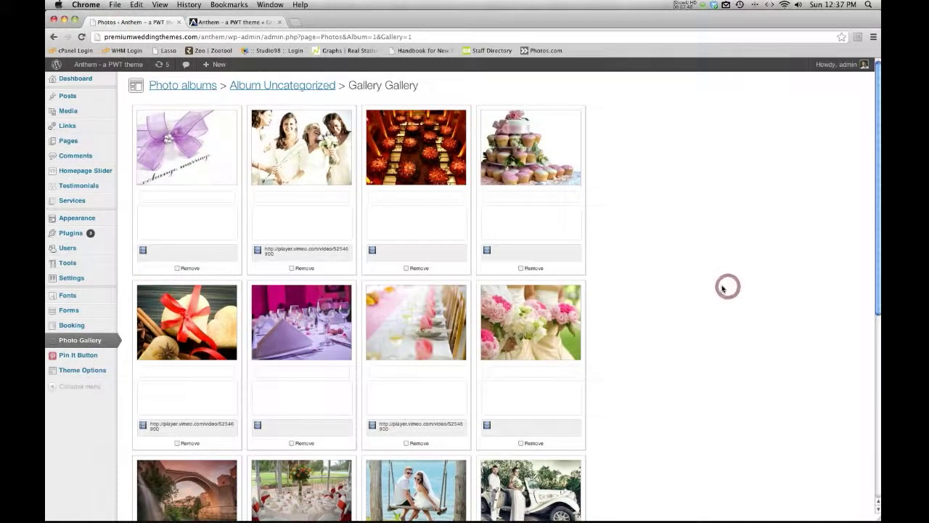
- Show where new images are uploaded to the gallery, then dismiss the file chooser without picking a file
{"action": "scroll", "coordinate": [724, 287], "scroll_direction": "down", "scroll_amount": 5}
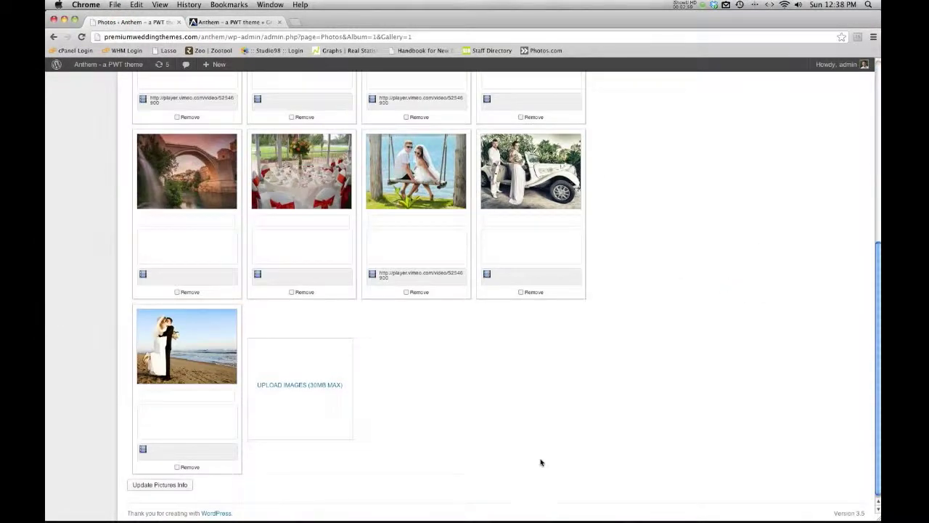
{"action": "left_click", "coordinate": [283, 386]}
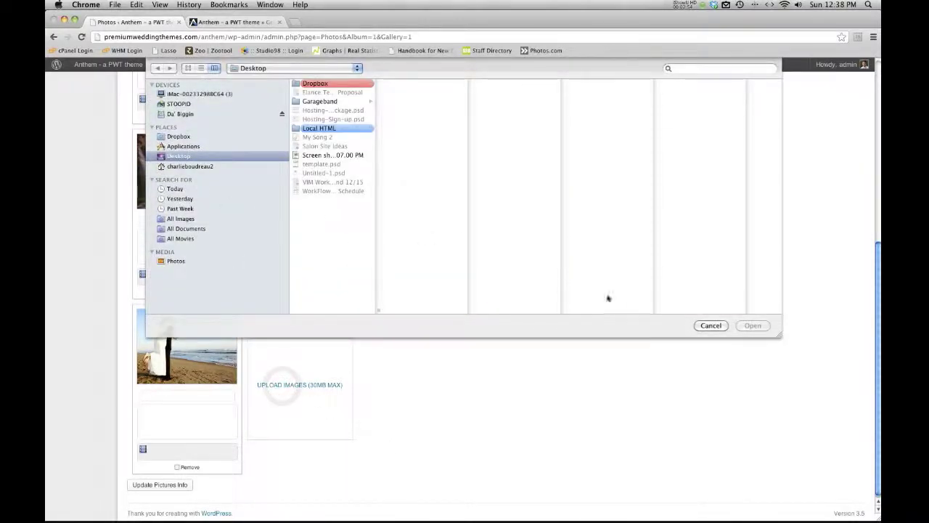
{"action": "left_click", "coordinate": [703, 327]}
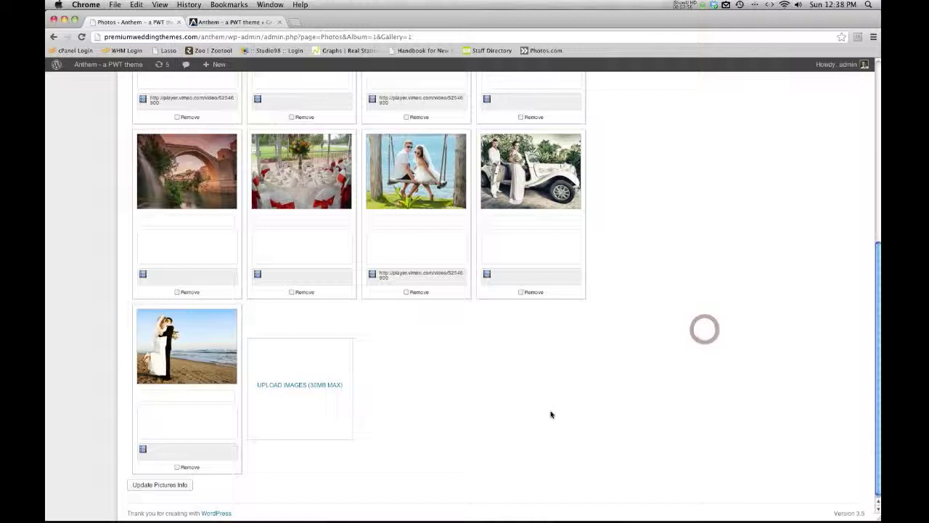
{"action": "scroll", "coordinate": [348, 436], "scroll_direction": "down", "scroll_amount": 1}
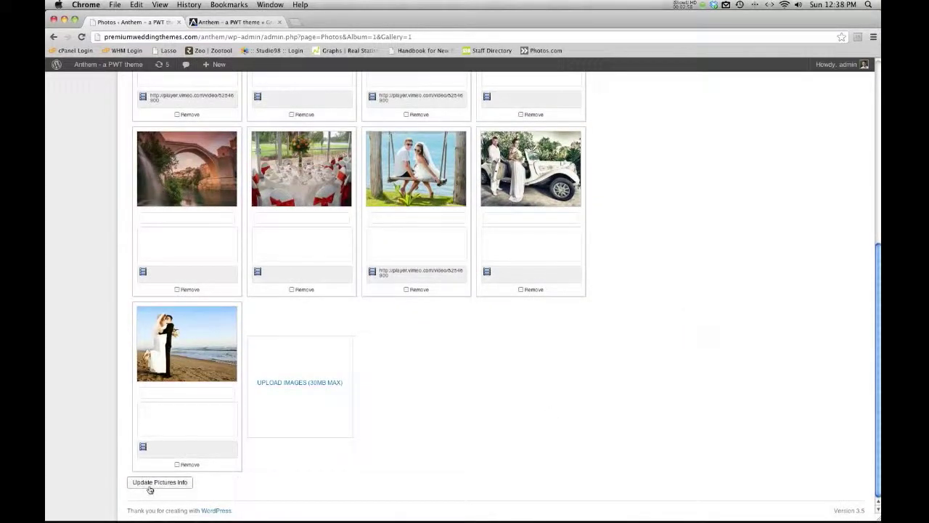
{"action": "scroll", "coordinate": [373, 453], "scroll_direction": "up", "scroll_amount": 2}
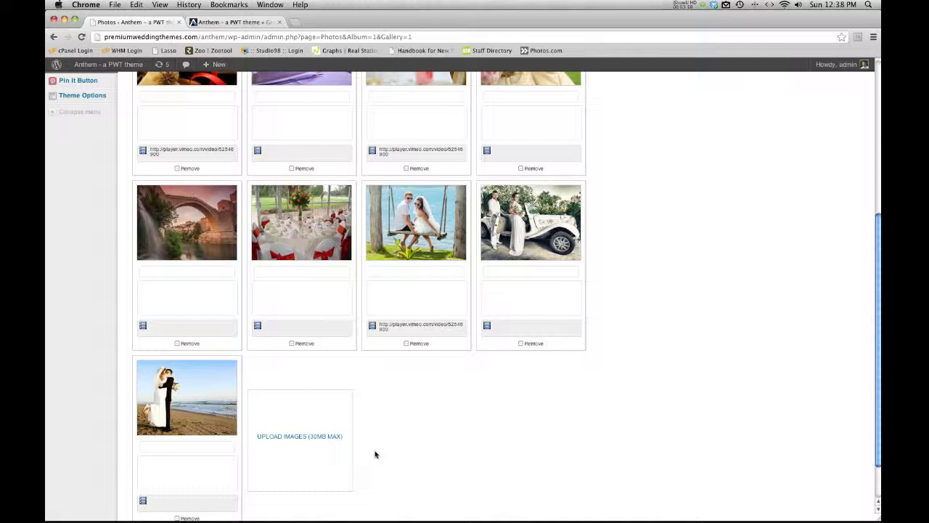
- Examine the video link fields under the first two photos and highlight the Vimeo link of the bridesmaids photo
{"action": "scroll", "coordinate": [424, 377], "scroll_direction": "up", "scroll_amount": 5}
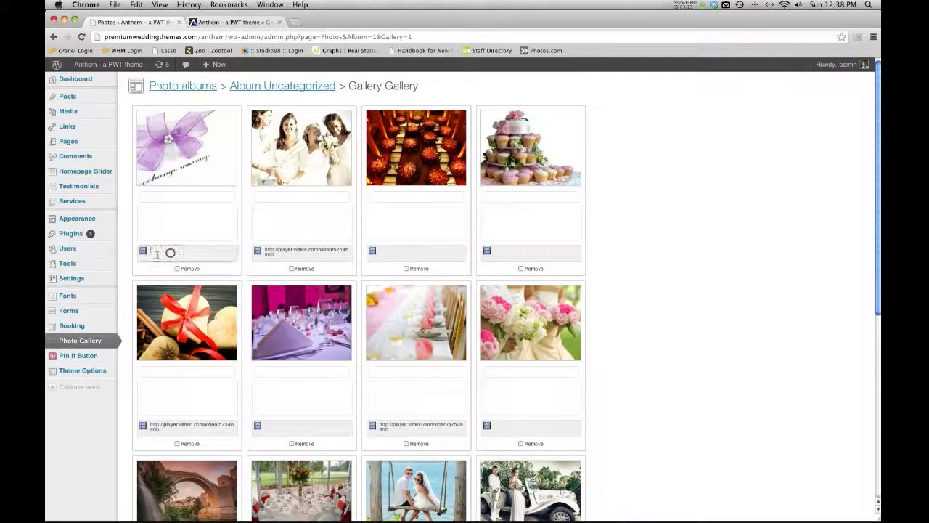
{"action": "left_click", "coordinate": [314, 254]}
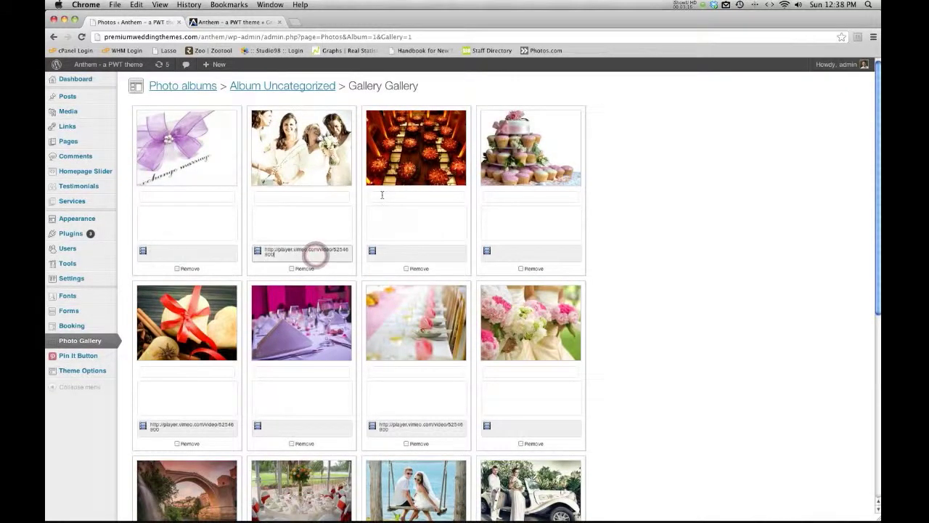
{"action": "left_click", "coordinate": [160, 255]}
{"action": "triple_click", "coordinate": [275, 254]}
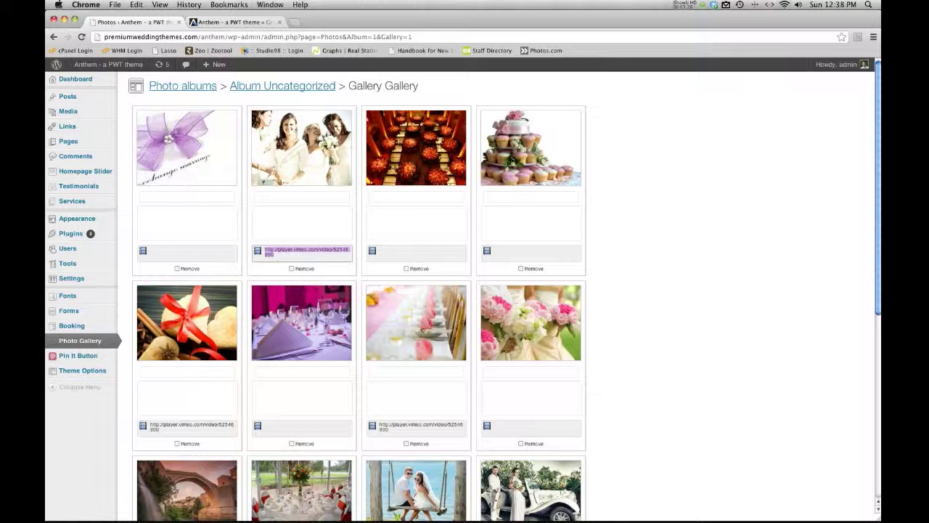
{"action": "triple_click", "coordinate": [270, 254]}
{"action": "left_click", "coordinate": [726, 302]}
- Highlight the video link under the couple-on-a-swing photo and review the rest of the gallery's pictures
{"action": "scroll", "coordinate": [598, 296], "scroll_direction": "down", "scroll_amount": 8}
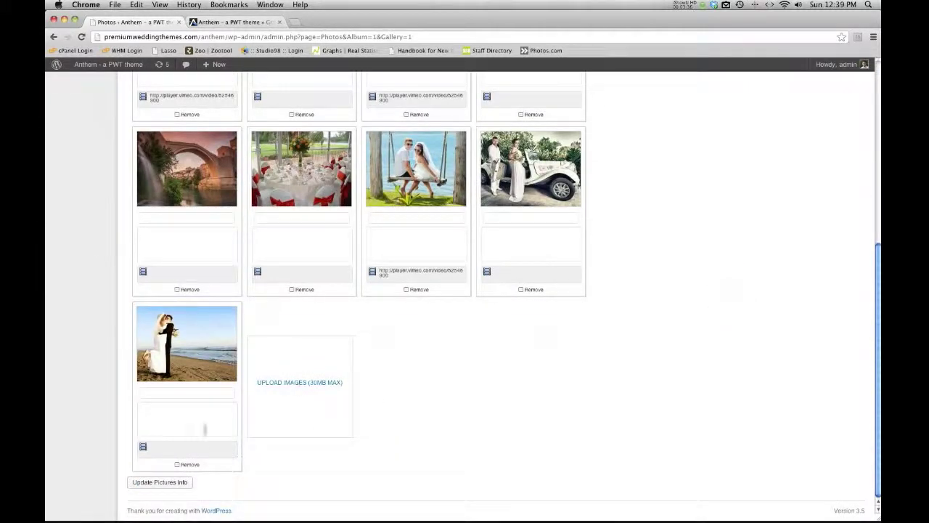
{"action": "triple_click", "coordinate": [390, 276]}
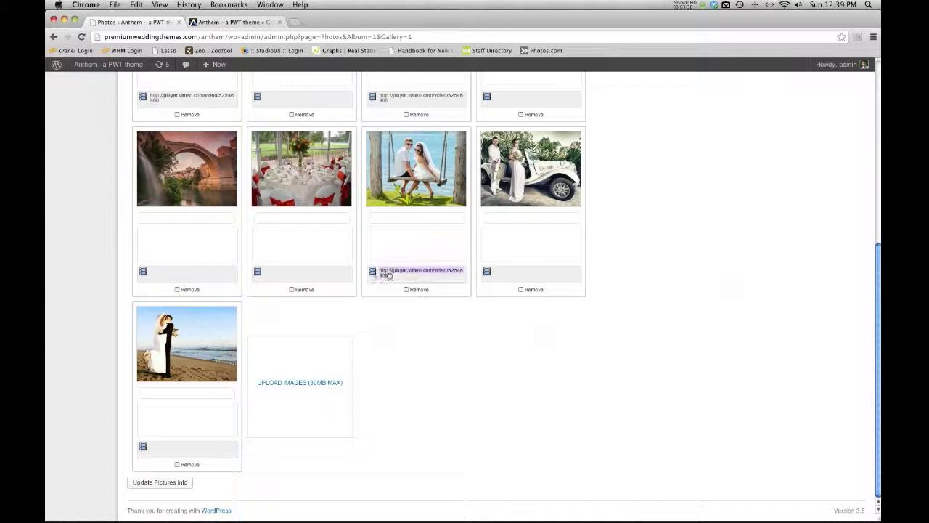
{"action": "left_click", "coordinate": [398, 342]}
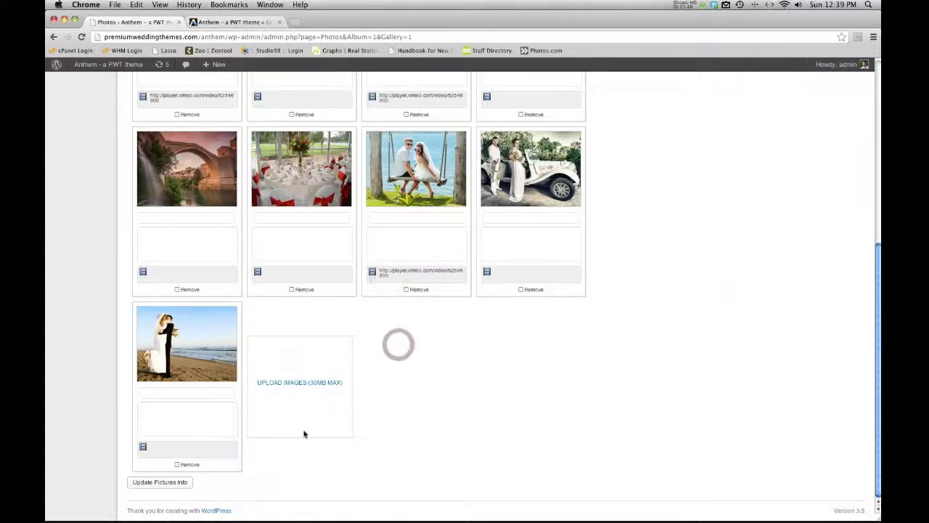
{"action": "scroll", "coordinate": [455, 443], "scroll_direction": "up", "scroll_amount": 5}
{"action": "left_click", "coordinate": [452, 440]}
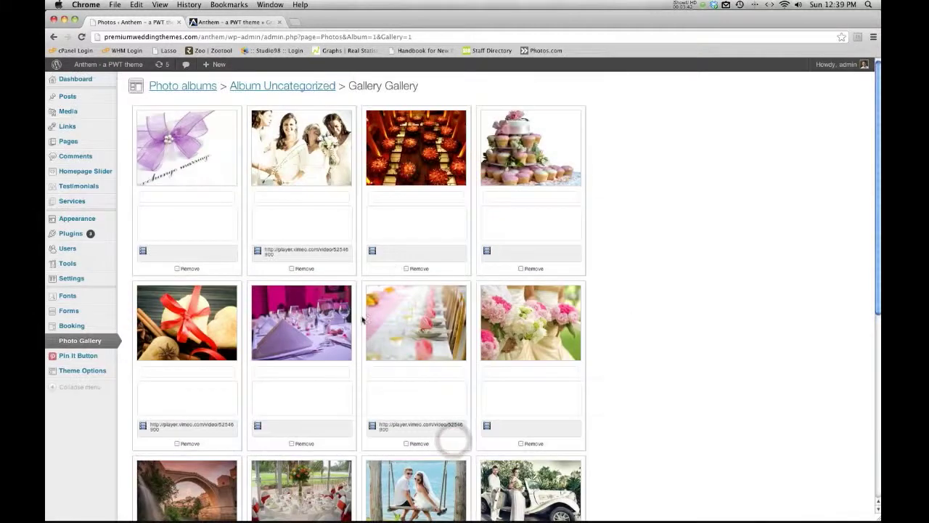
{"action": "scroll", "coordinate": [356, 319], "scroll_direction": "down", "scroll_amount": 5}
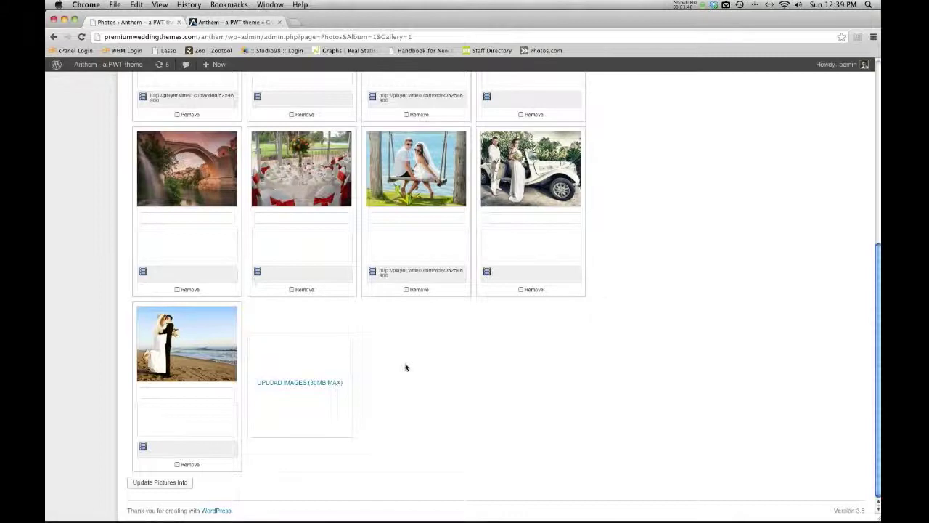
{"action": "scroll", "coordinate": [406, 369], "scroll_direction": "up", "scroll_amount": 5}
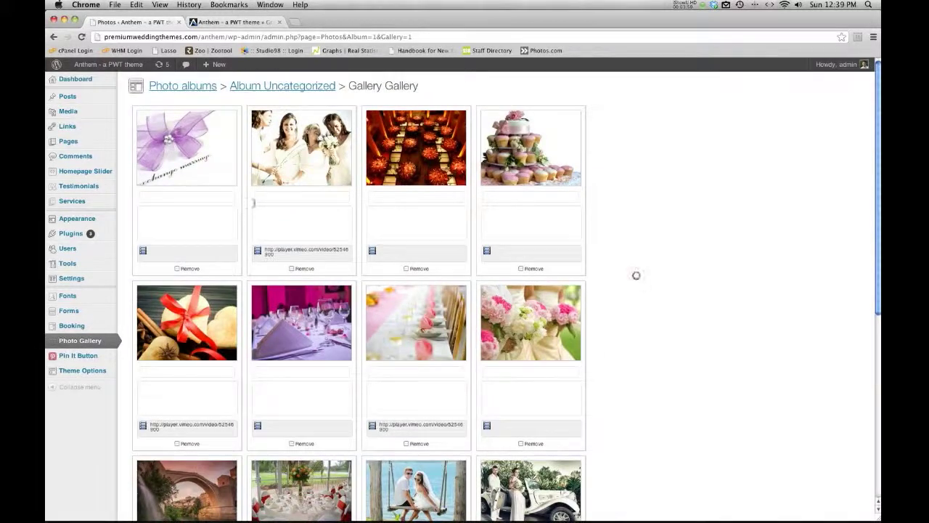
- Return to the Uncategorized album, add a new gallery to it and open that gallery
{"action": "left_click", "coordinate": [75, 346]}
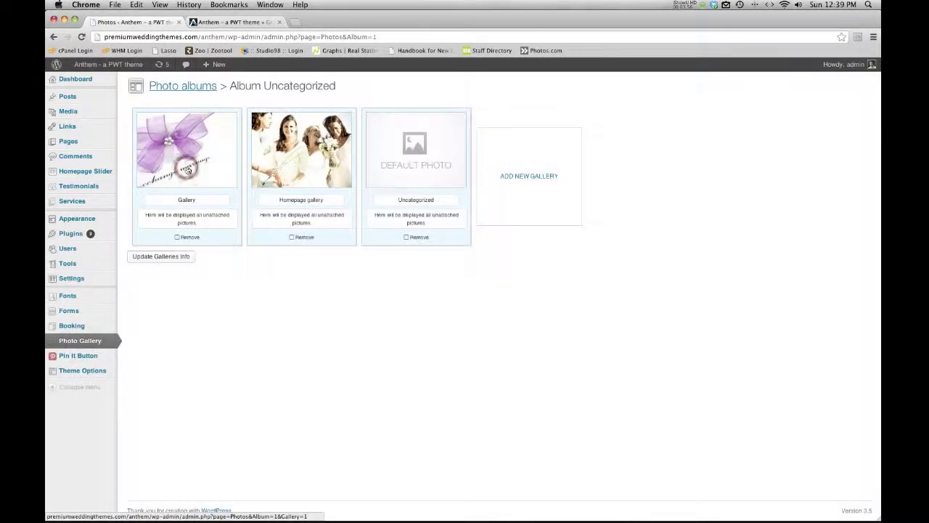
{"action": "left_click", "coordinate": [528, 177]}
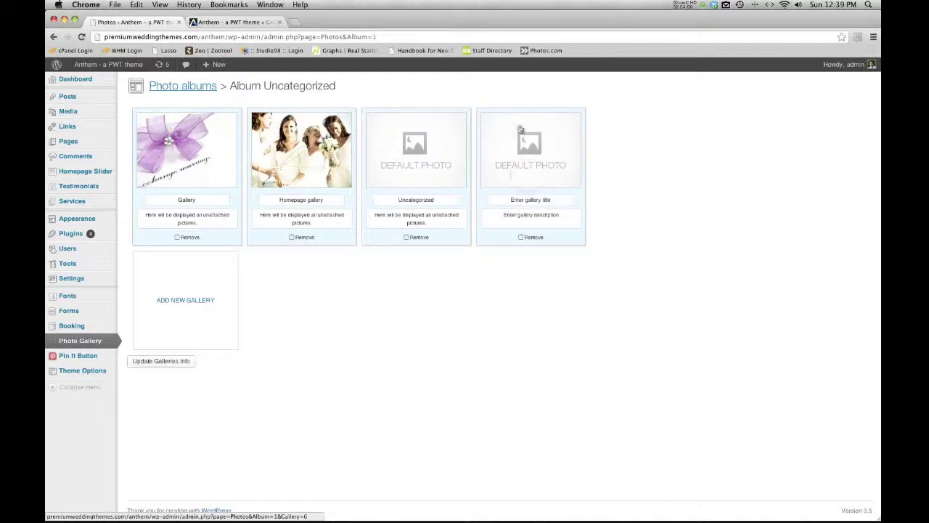
{"action": "left_click", "coordinate": [530, 143]}
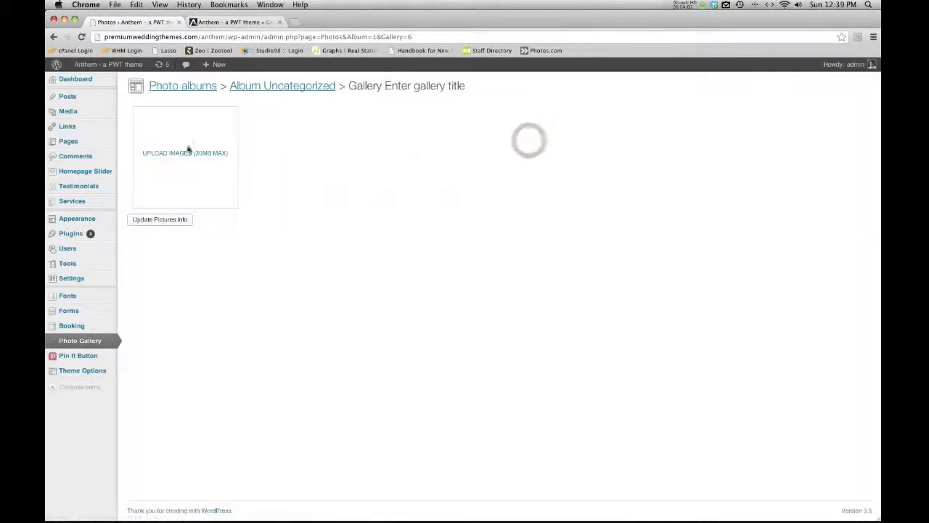
- Start an image upload for the new gallery and browse through Dropbox and Stock Imagery to the Wedding folder
{"action": "left_click", "coordinate": [173, 155]}
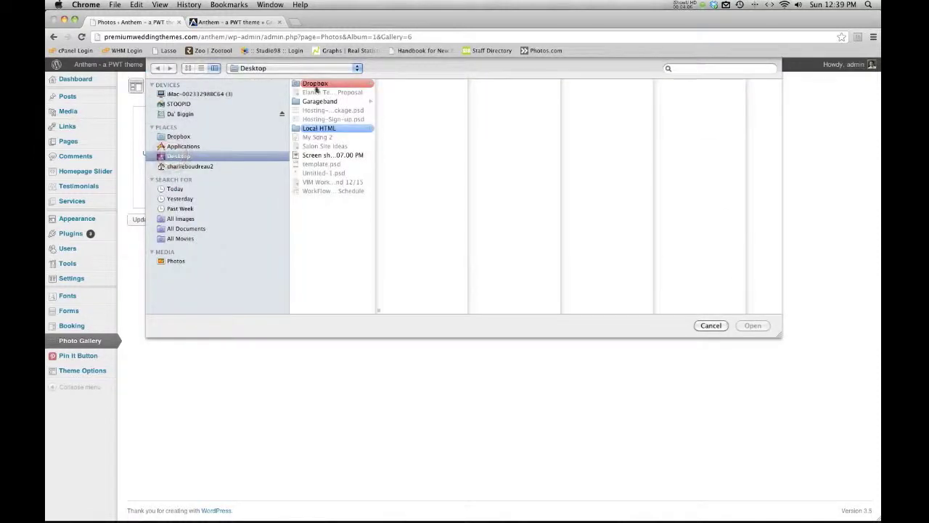
{"action": "left_click", "coordinate": [316, 84]}
{"action": "scroll", "coordinate": [424, 203], "scroll_direction": "down", "scroll_amount": 5}
{"action": "left_click", "coordinate": [429, 237]}
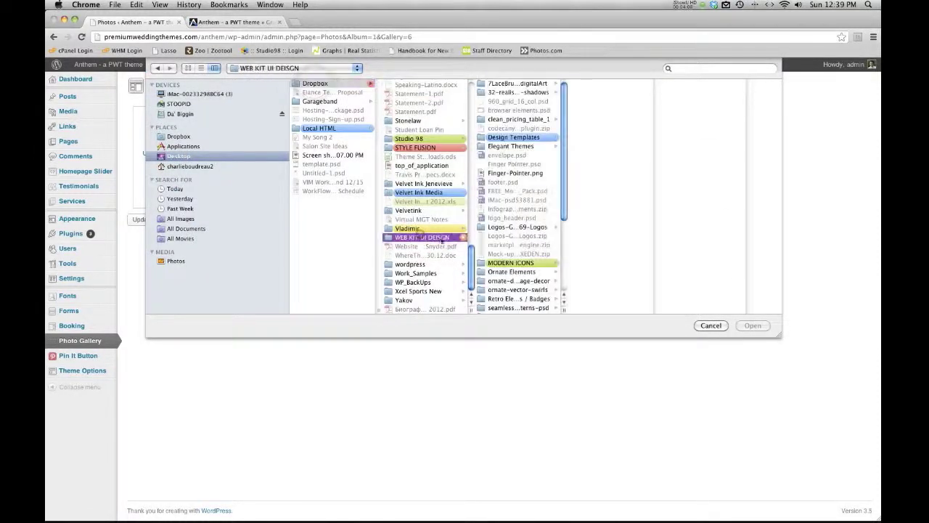
{"action": "scroll", "coordinate": [519, 218], "scroll_direction": "down", "scroll_amount": 5}
{"action": "left_click", "coordinate": [535, 300]}
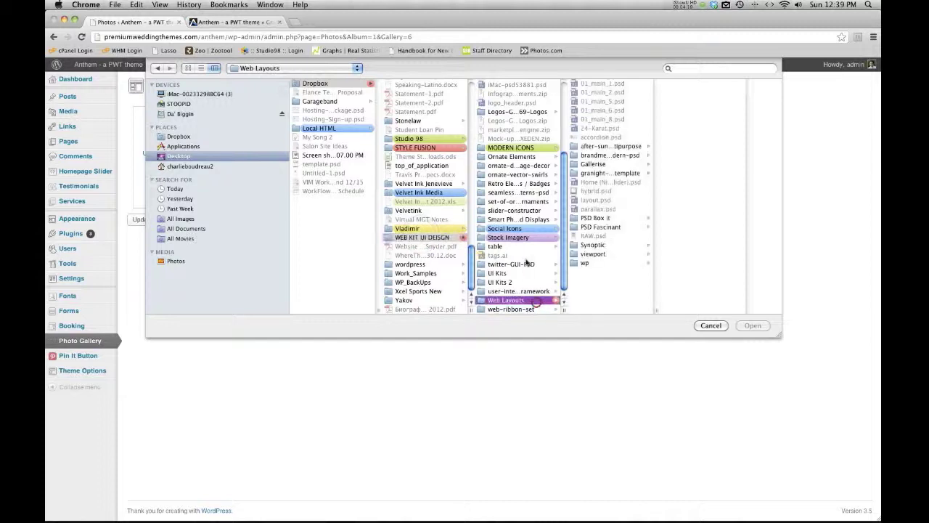
{"action": "left_click", "coordinate": [523, 238]}
{"action": "left_click", "coordinate": [594, 309]}
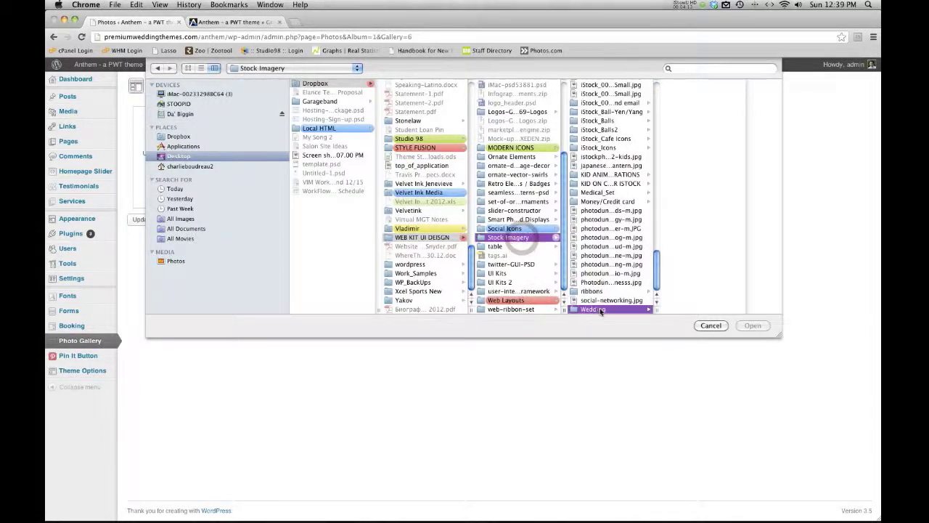
- Upload three consecutive images from the Wedding folder, the last being Wedding-cake11.jpg, into the new gallery
{"action": "left_click", "coordinate": [688, 273]}
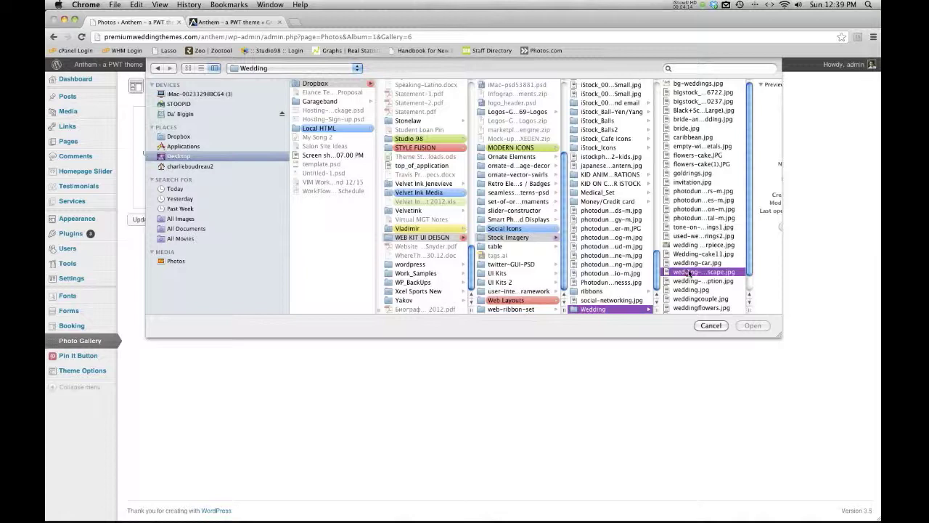
{"action": "left_click", "coordinate": [630, 254]}
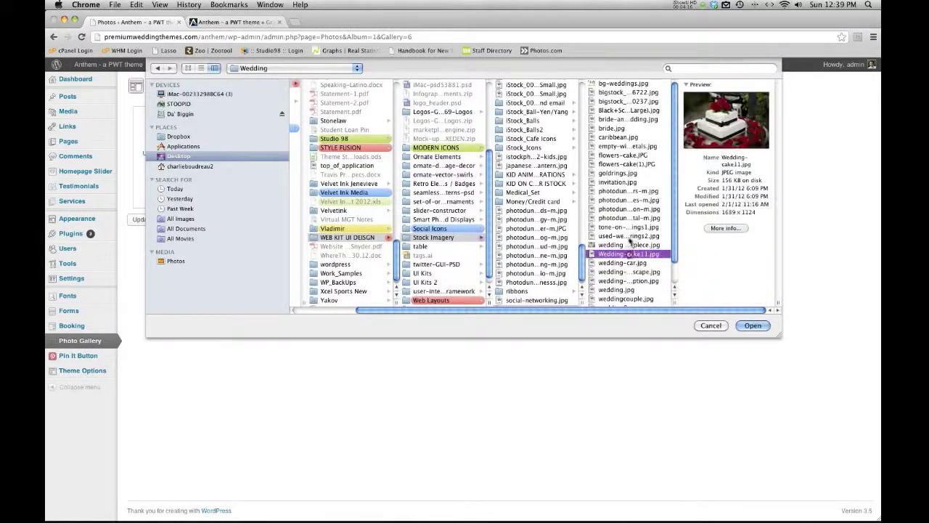
{"action": "left_click", "coordinate": [630, 237], "text": "shift"}
{"action": "double_click", "coordinate": [631, 240]}
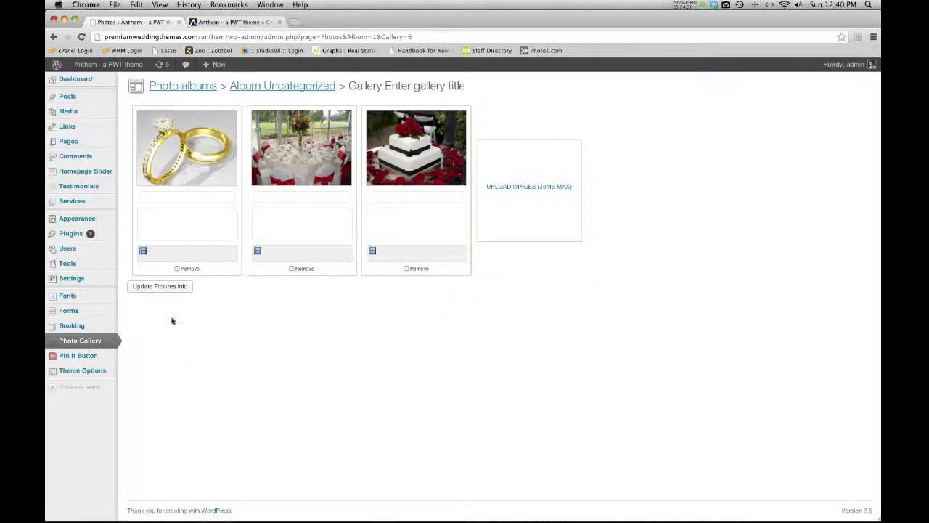
- Remove the empty Uncategorized gallery from the album, then open the new gallery with the rings cover and view its picture fields
{"action": "left_click", "coordinate": [80, 341]}
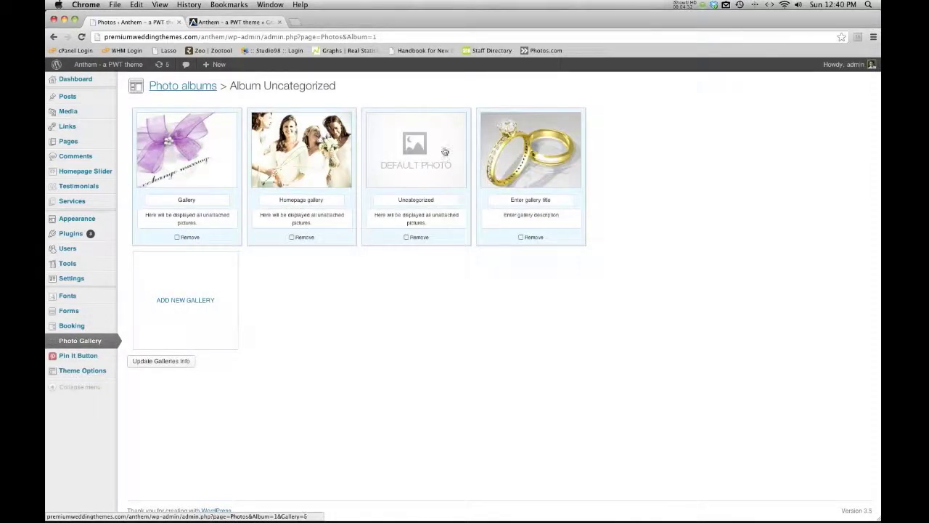
{"action": "left_click", "coordinate": [181, 361]}
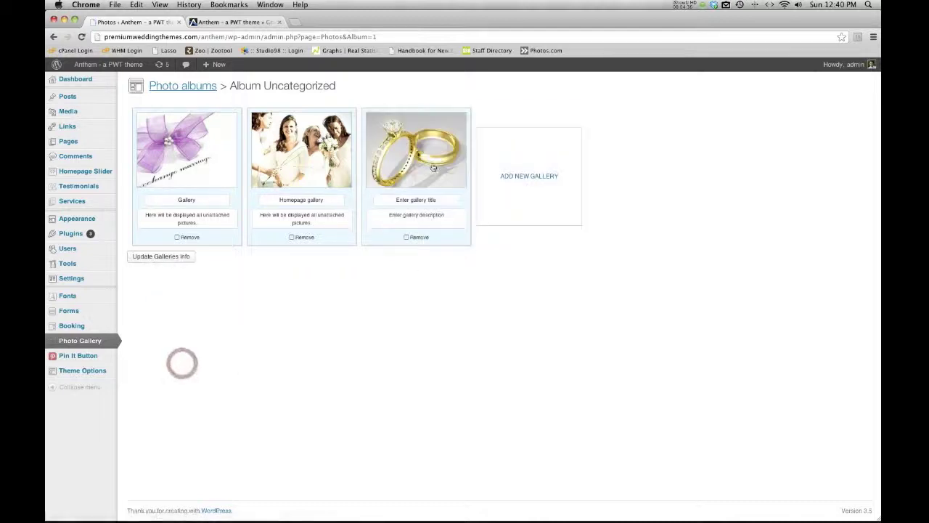
{"action": "left_click", "coordinate": [396, 154]}
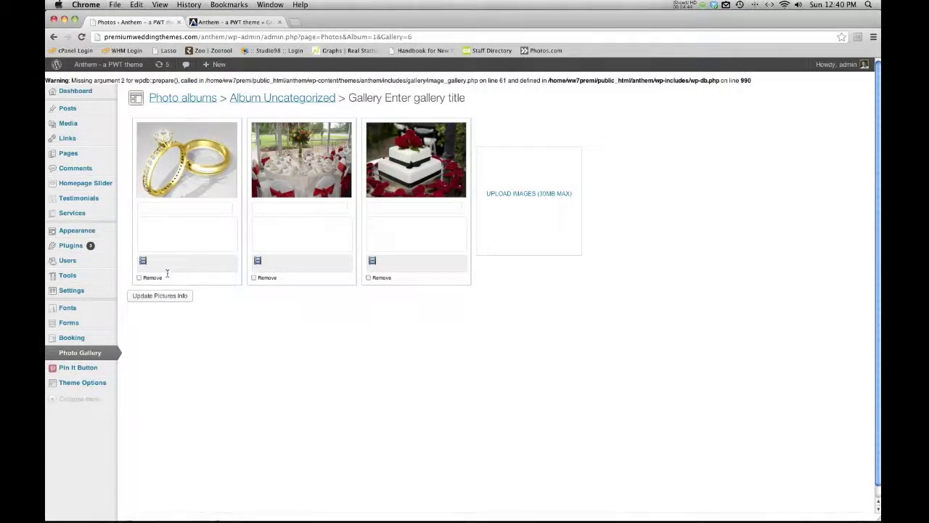
{"action": "left_click", "coordinate": [295, 267]}
- Check the site's grid gallery page, then open the Grid gallery page for editing from the list of pages
{"action": "left_click", "coordinate": [68, 108]}
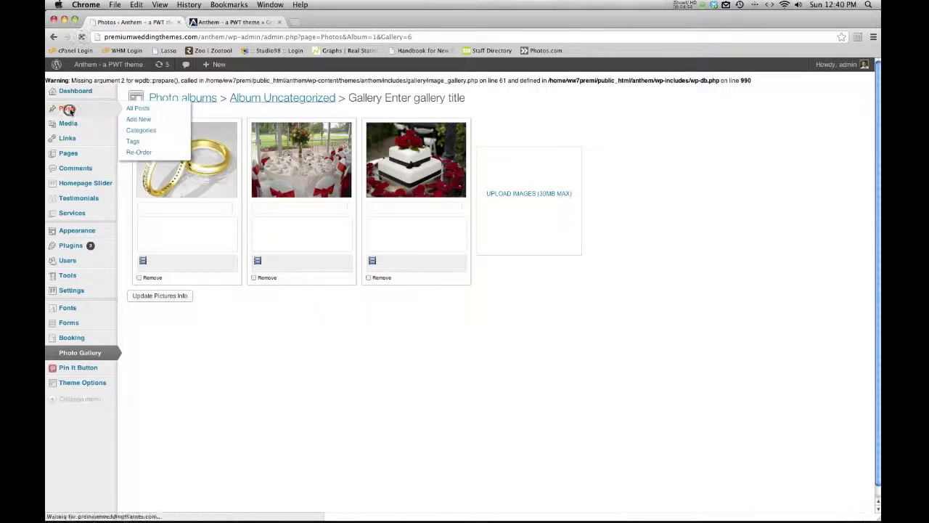
{"action": "left_click", "coordinate": [226, 22]}
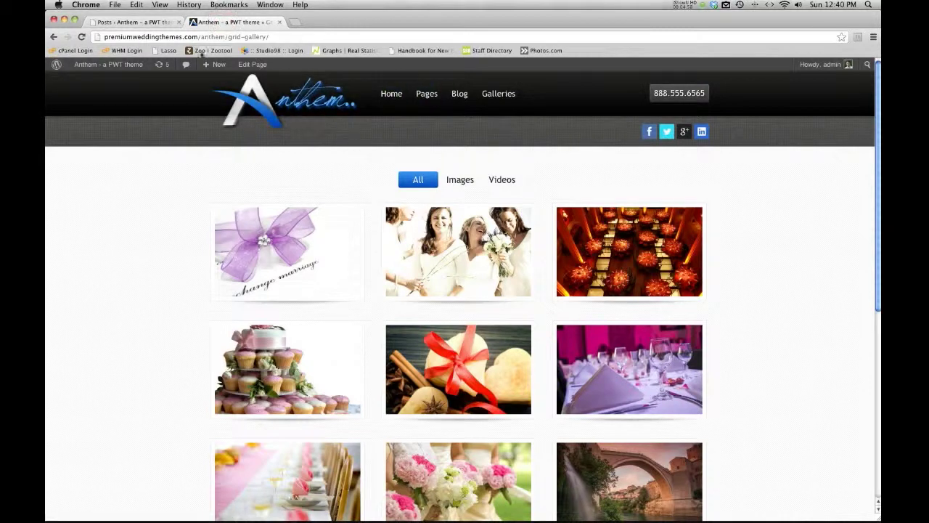
{"action": "left_click", "coordinate": [153, 22]}
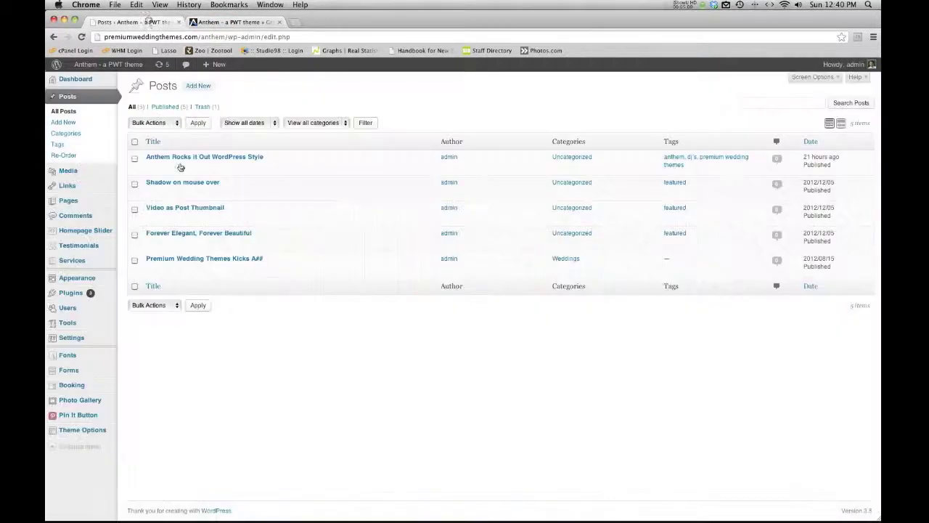
{"action": "left_click", "coordinate": [81, 207]}
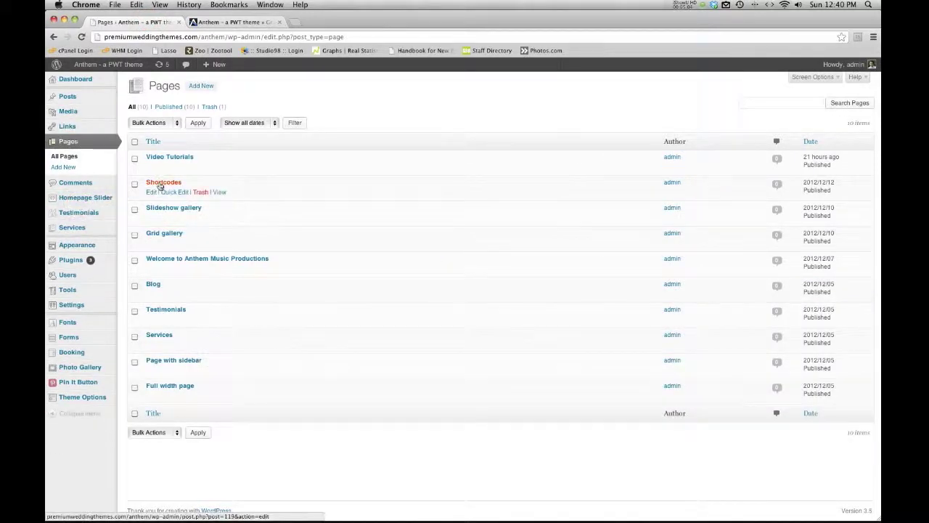
{"action": "left_click", "coordinate": [168, 233]}
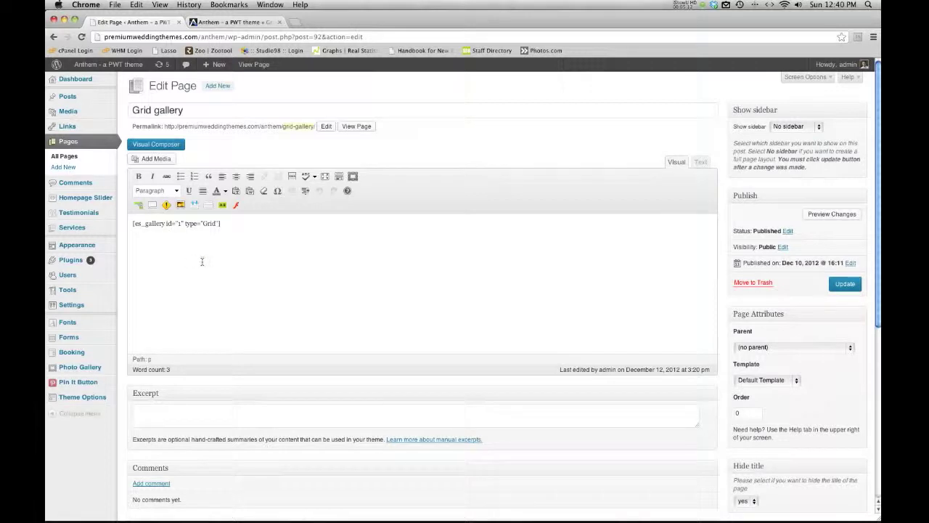
- Highlight the es_gallery shortcode with id 1 and type Grid in the Grid gallery page's content
{"action": "triple_click", "coordinate": [225, 223]}
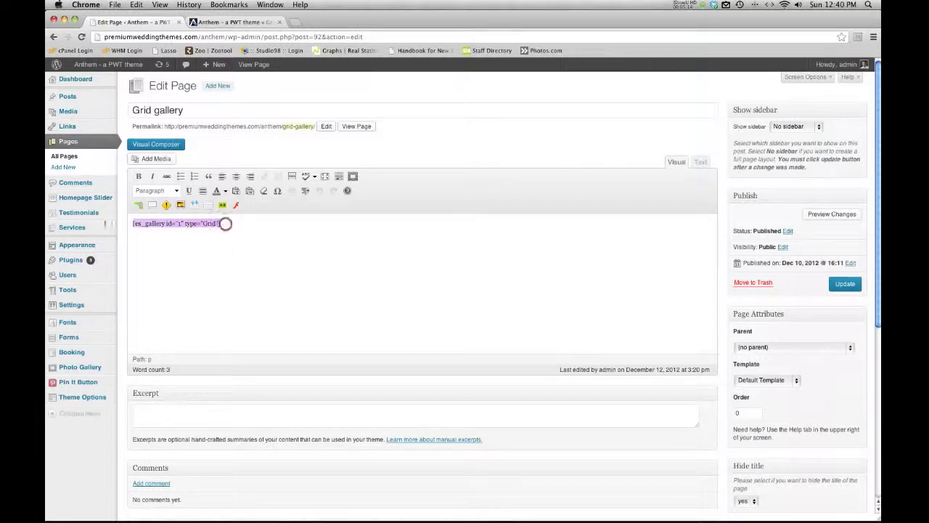
{"action": "left_click", "coordinate": [169, 272]}
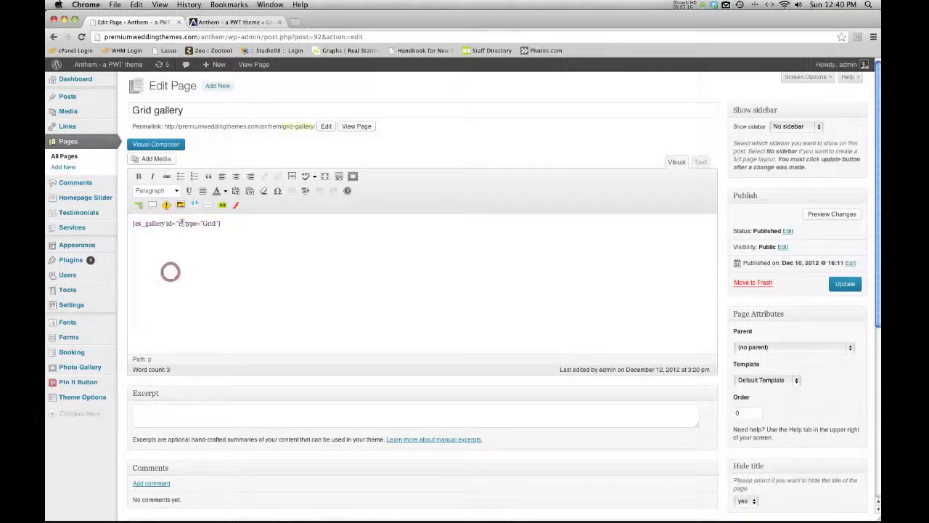
{"action": "triple_click", "coordinate": [180, 223]}
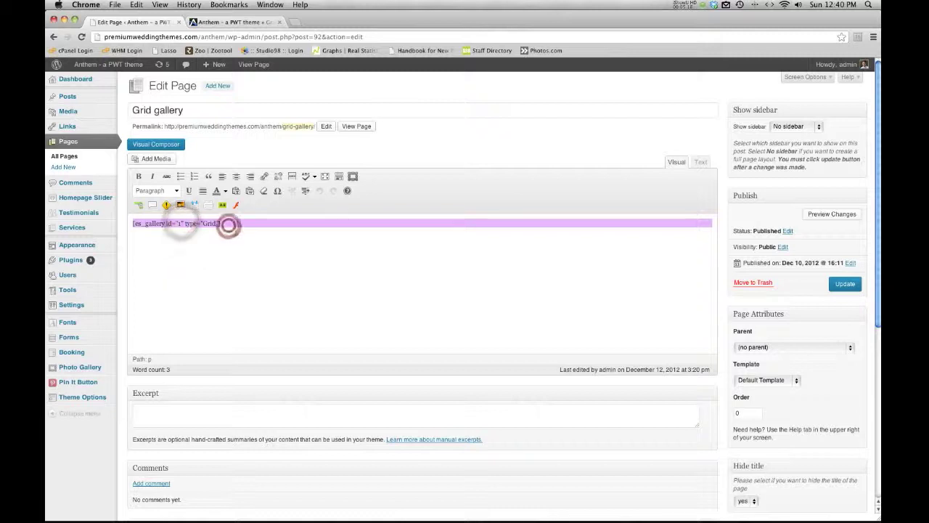
- Insert another photo gallery shortcode for the gallery named Gallery, with type Grid, below the existing shortcode
{"action": "left_click", "coordinate": [236, 254]}
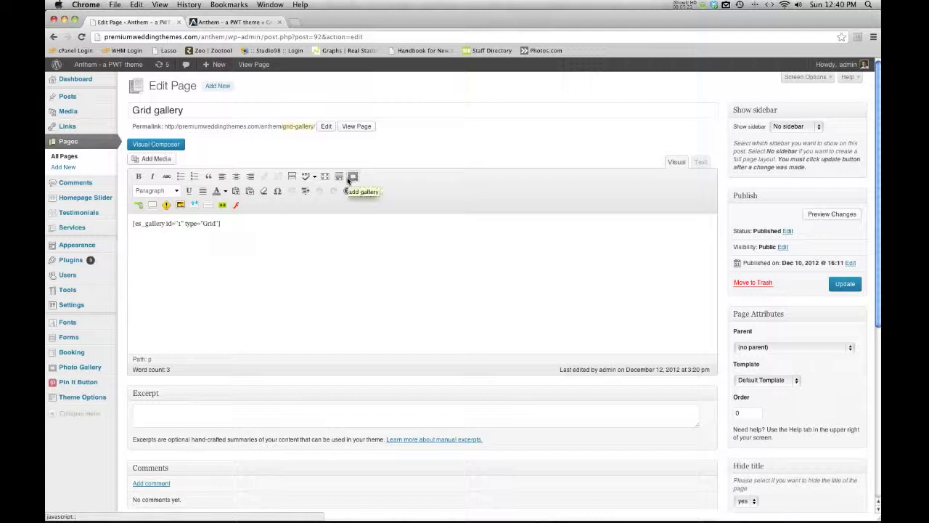
{"action": "left_click", "coordinate": [353, 177]}
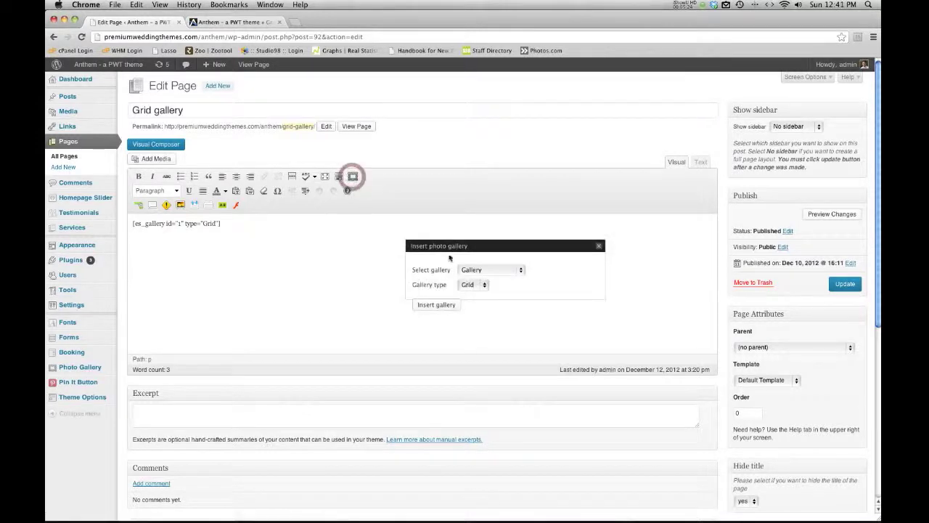
{"action": "left_click", "coordinate": [483, 274]}
{"action": "left_click", "coordinate": [563, 274]}
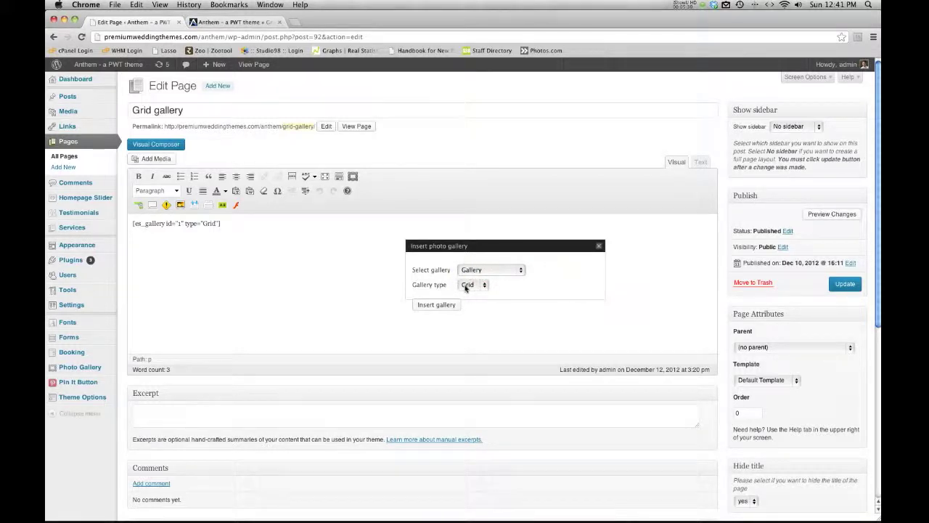
{"action": "left_click", "coordinate": [466, 287]}
{"action": "left_click", "coordinate": [471, 288]}
{"action": "left_click", "coordinate": [520, 271]}
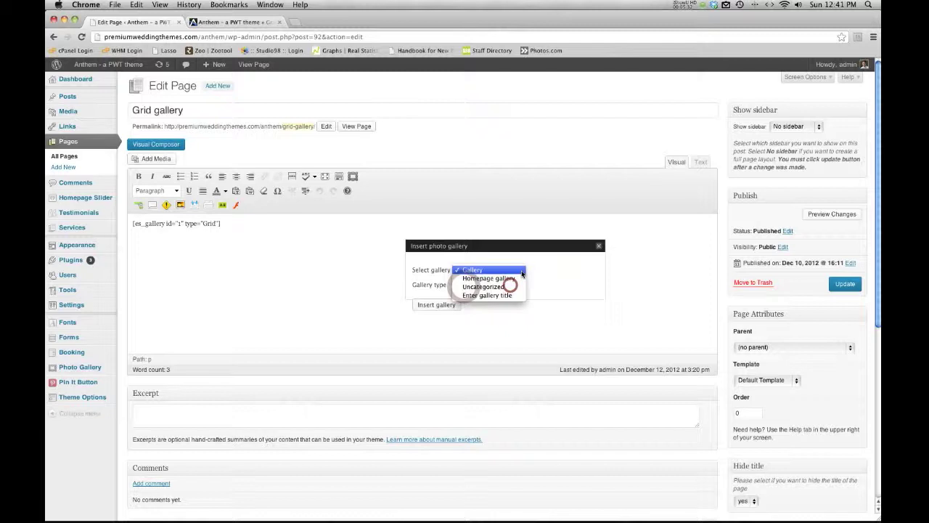
{"action": "left_click", "coordinate": [543, 271]}
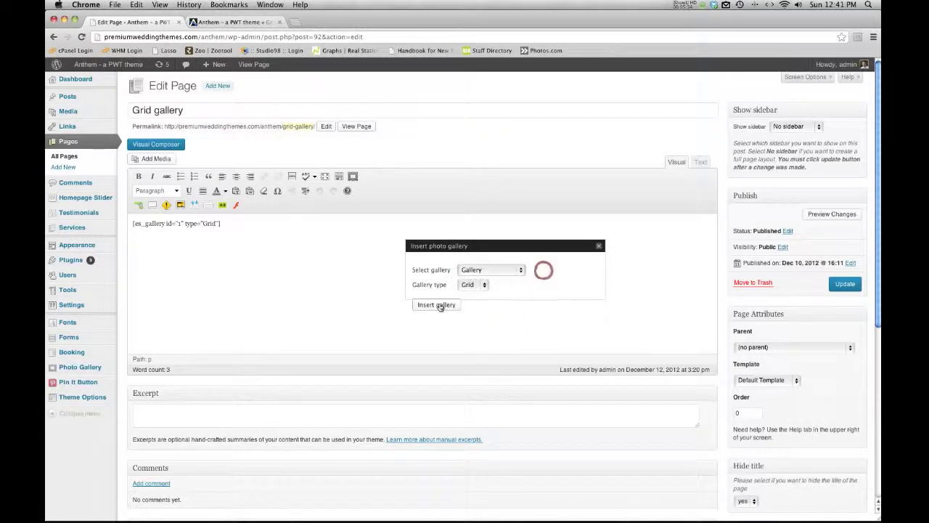
{"action": "left_click", "coordinate": [438, 304]}
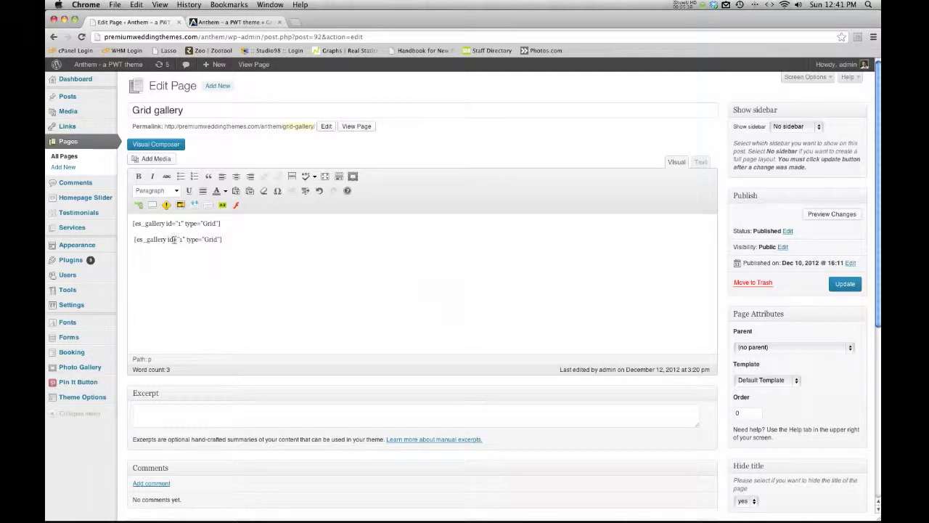
- Check the site's grid gallery page, then return to the page editor and highlight the second shortcode
{"action": "left_click", "coordinate": [225, 23]}
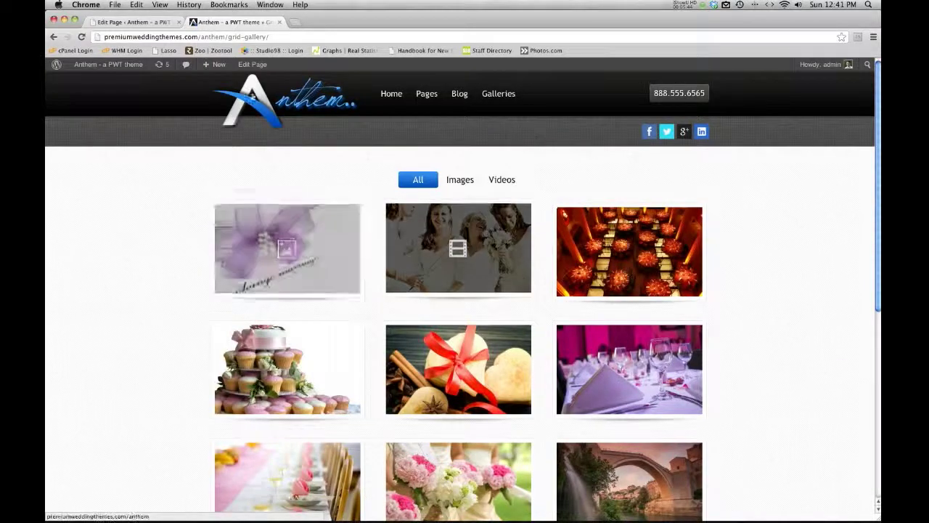
{"action": "left_click", "coordinate": [151, 23]}
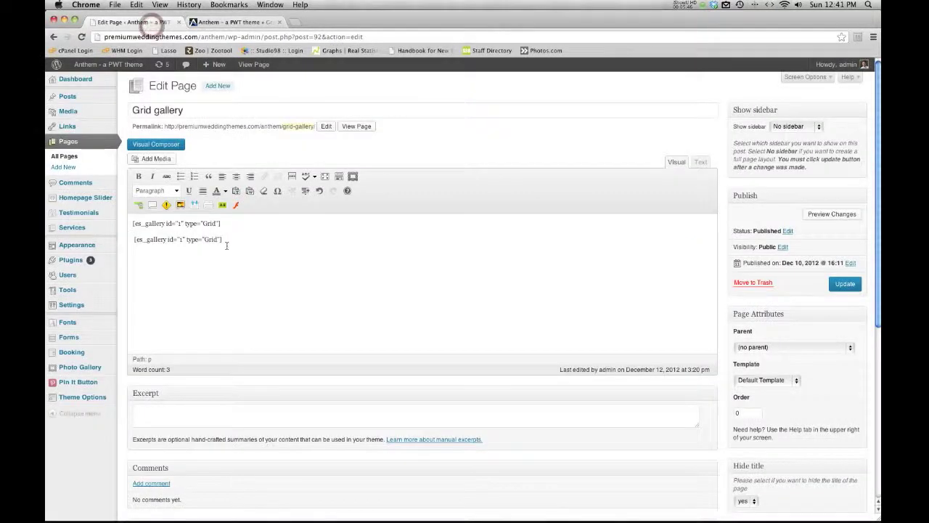
{"action": "triple_click", "coordinate": [223, 240]}
{"action": "mouse_move", "coordinate": [105, 244]}
{"action": "left_click", "coordinate": [323, 288]}
- Leave the page without saving, open the gallery named Gallery in the Uncategorized album, and highlight its id in the web address
{"action": "left_click", "coordinate": [80, 367]}
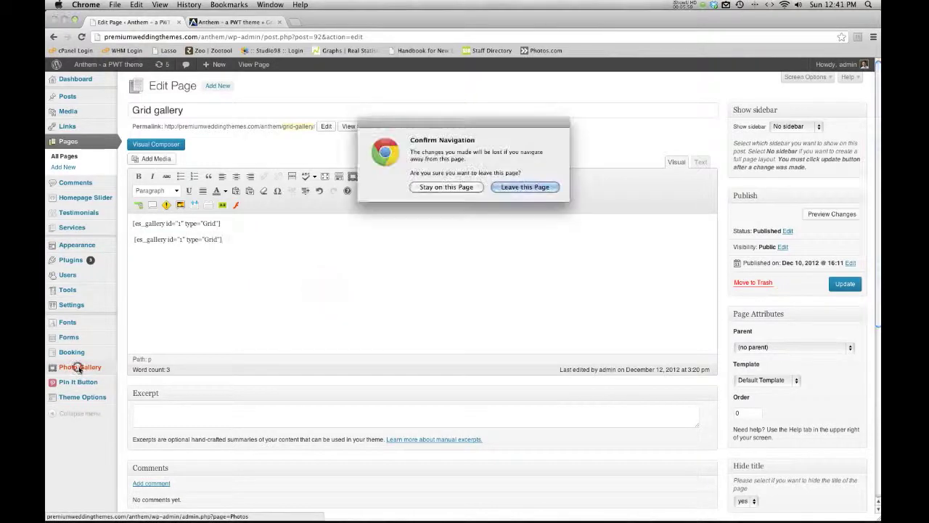
{"action": "left_click", "coordinate": [516, 190]}
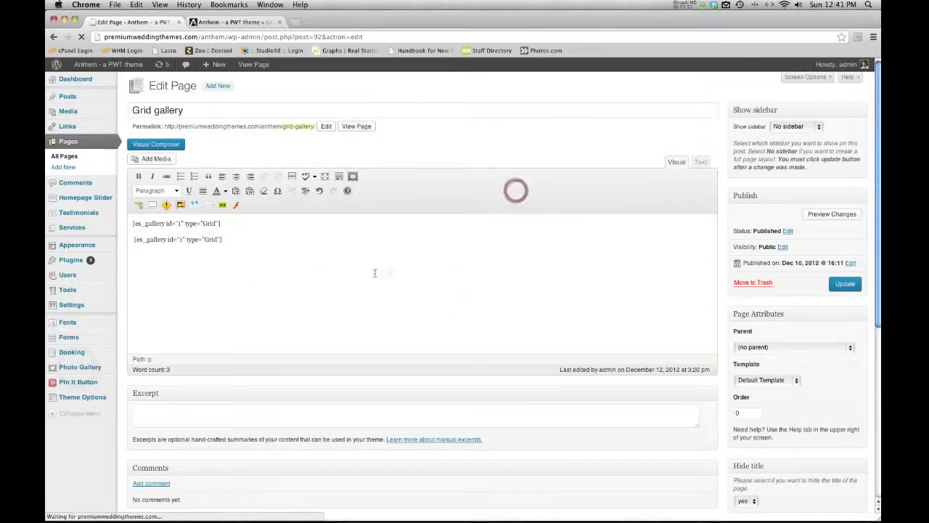
{"action": "left_click", "coordinate": [181, 157]}
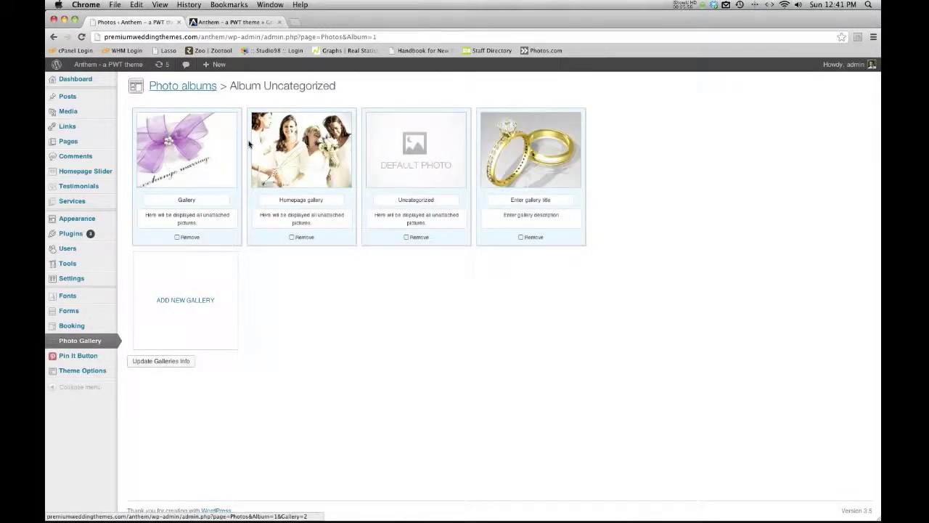
{"action": "left_click", "coordinate": [197, 149]}
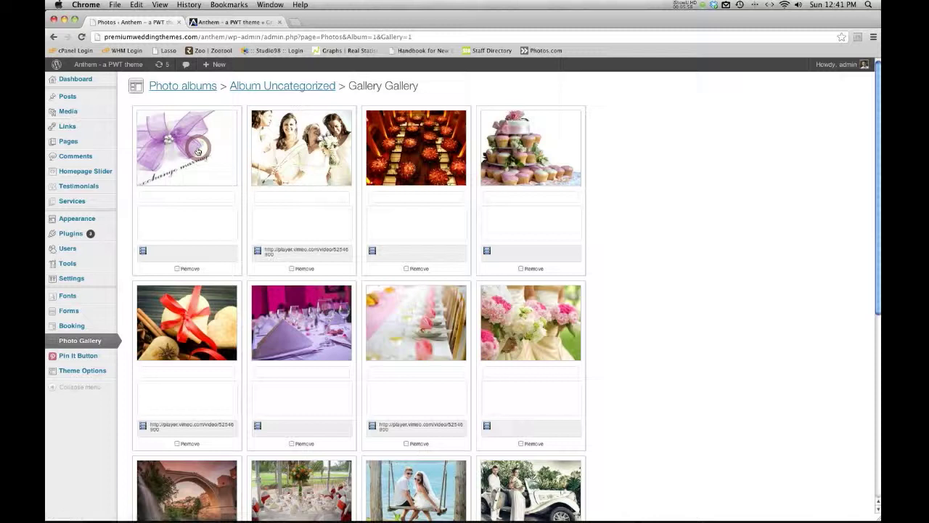
{"action": "left_click_drag", "start_coordinate": [372, 36], "coordinate": [411, 37]}
{"action": "left_click", "coordinate": [454, 36]}
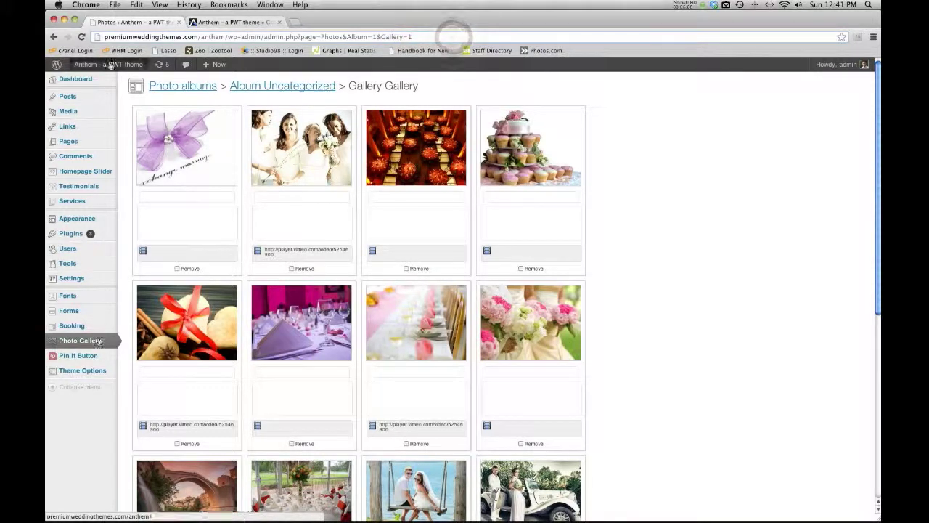
- Return to the photo albums, open the rings-cover gallery in the Uncategorized album, and check its id in the web address
{"action": "left_click", "coordinate": [183, 86]}
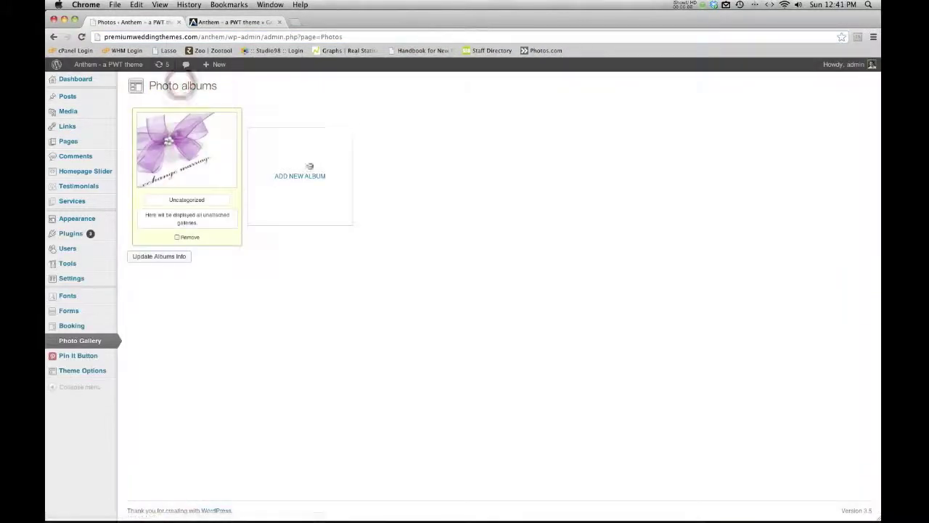
{"action": "left_click", "coordinate": [206, 163]}
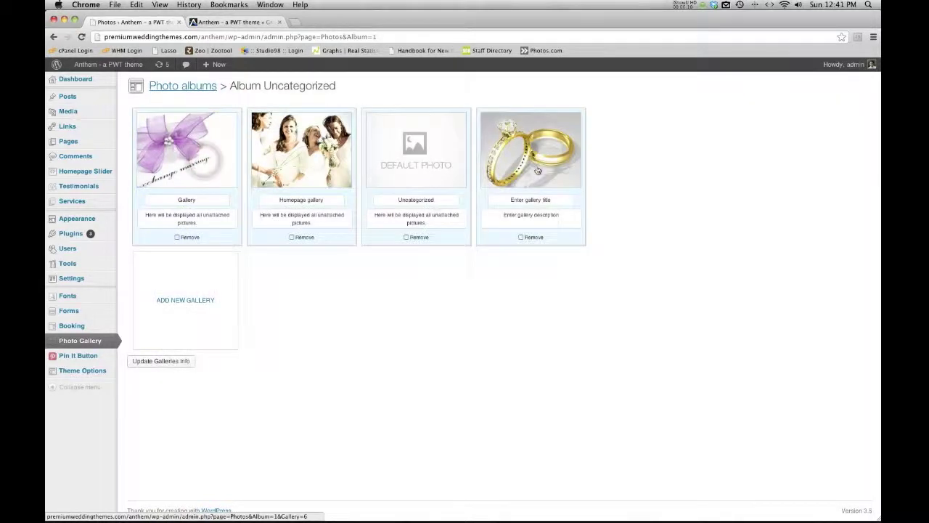
{"action": "left_click", "coordinate": [537, 170]}
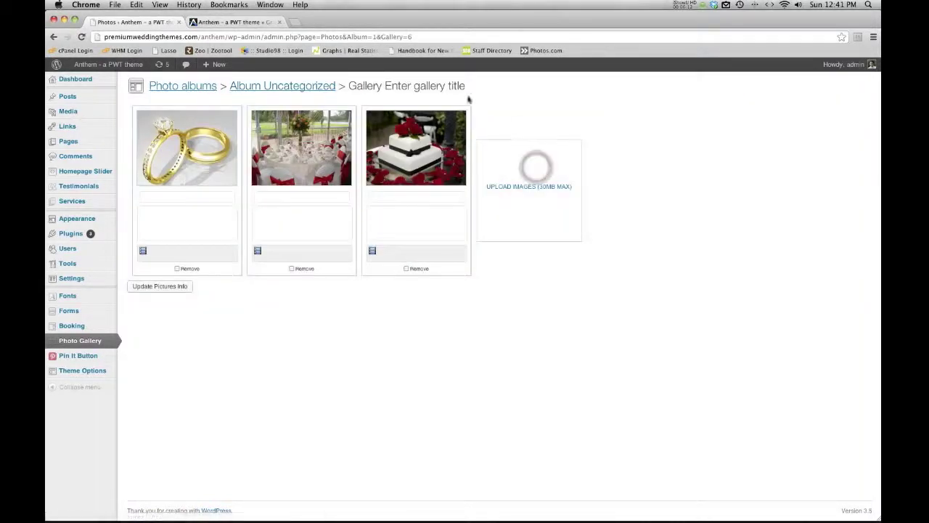
{"action": "left_click", "coordinate": [408, 37]}
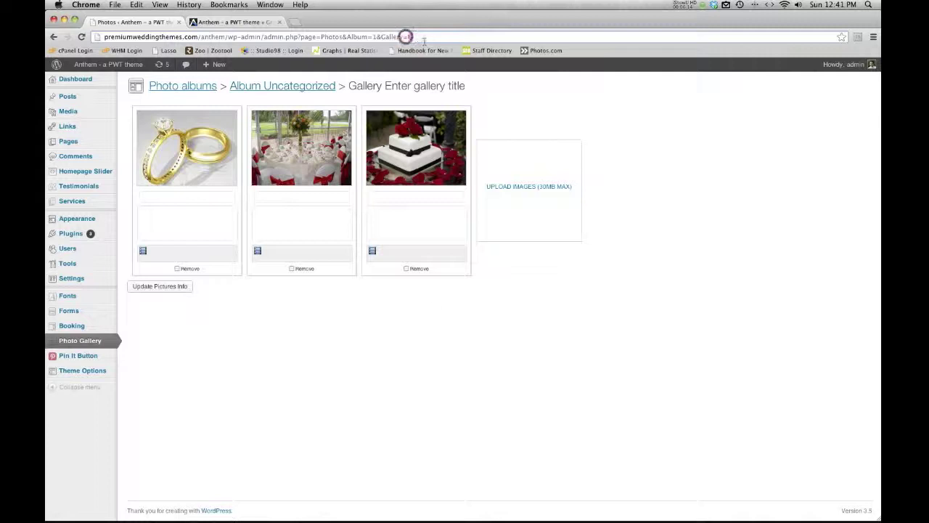
{"action": "left_click", "coordinate": [442, 325]}
- Add a new page titled Gallery Delete
{"action": "mouse_move", "coordinate": [102, 187]}
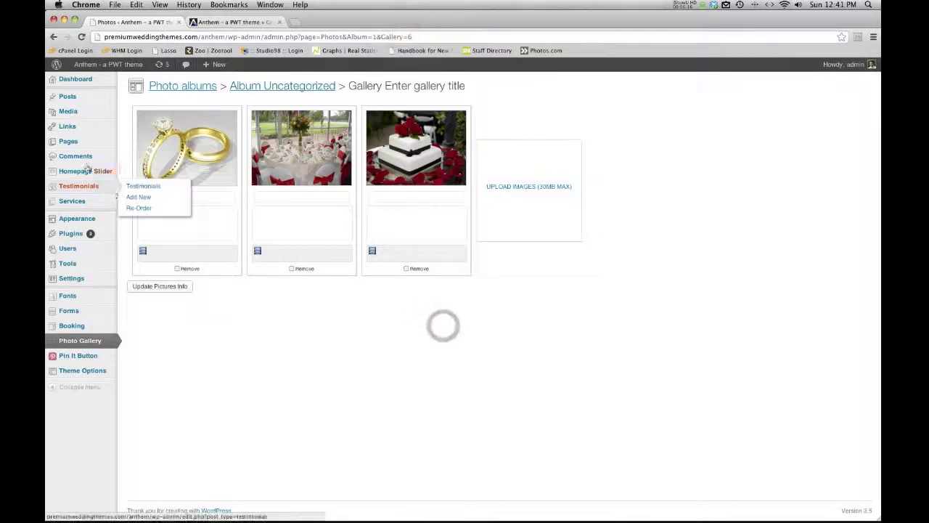
{"action": "left_click", "coordinate": [69, 142]}
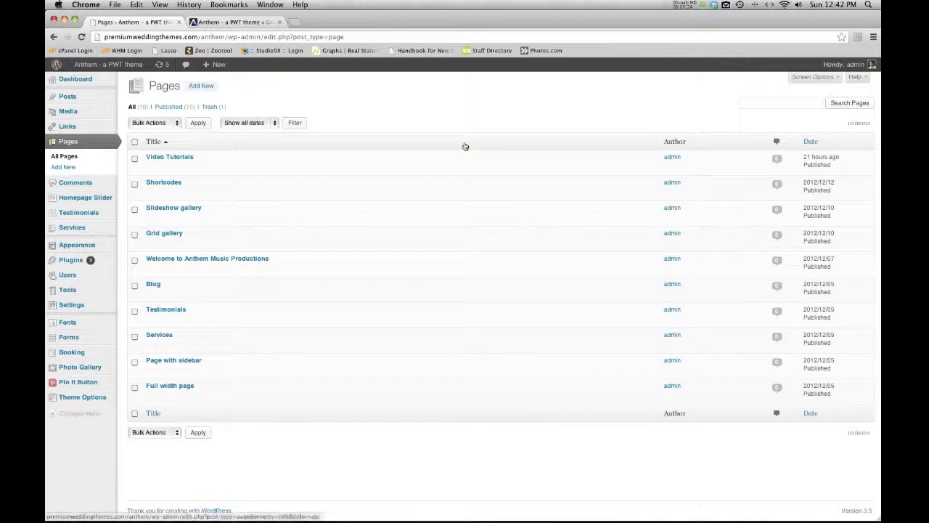
{"action": "left_click", "coordinate": [202, 87]}
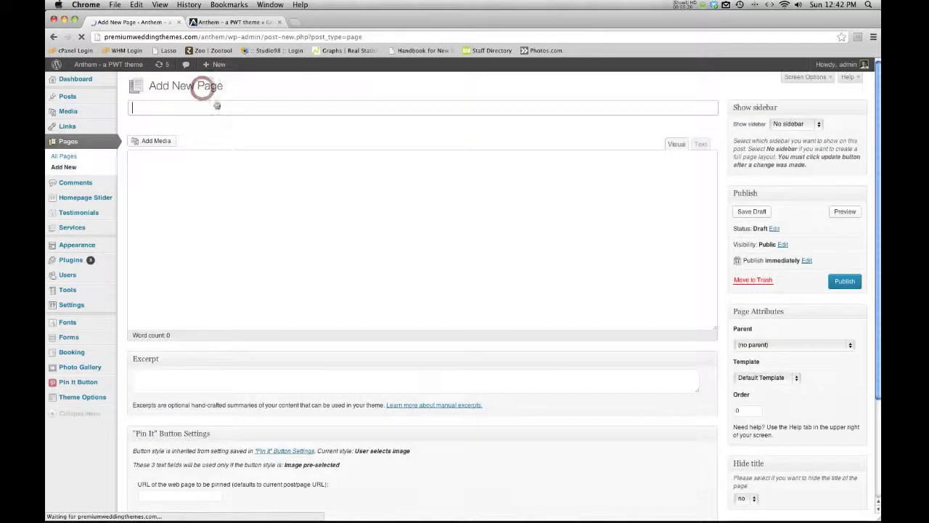
{"action": "type", "text": "Gallery Delete"}
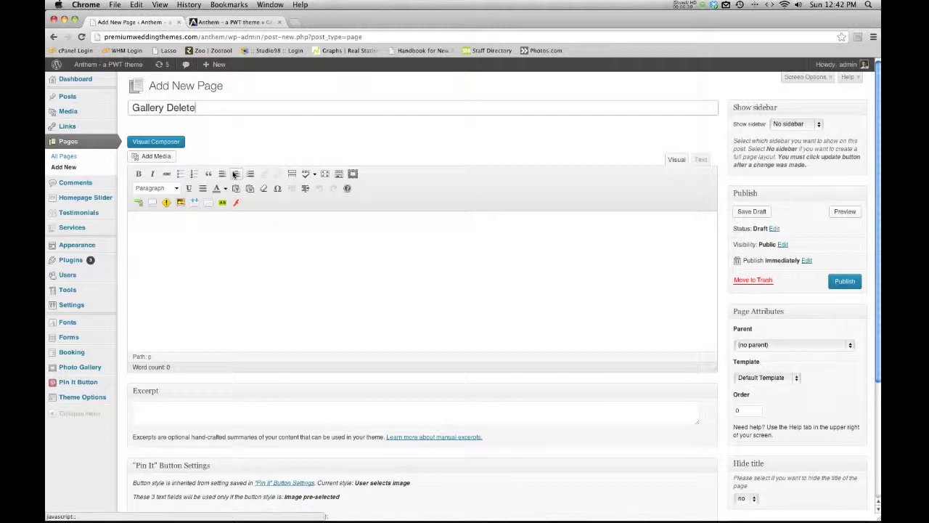
- Insert a Grid type photo gallery shortcode with id 6 into the Gallery Delete page's content and publish the page
{"action": "left_click", "coordinate": [358, 276]}
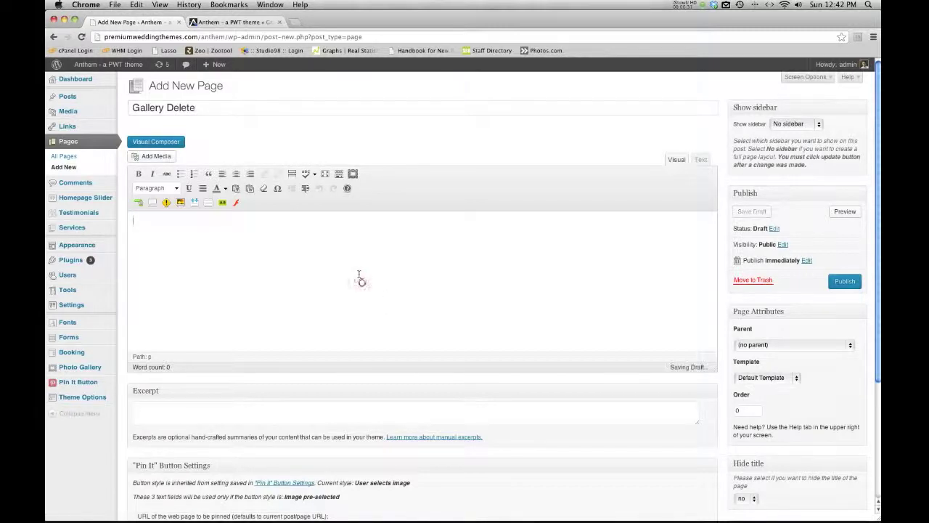
{"action": "left_click", "coordinate": [353, 173]}
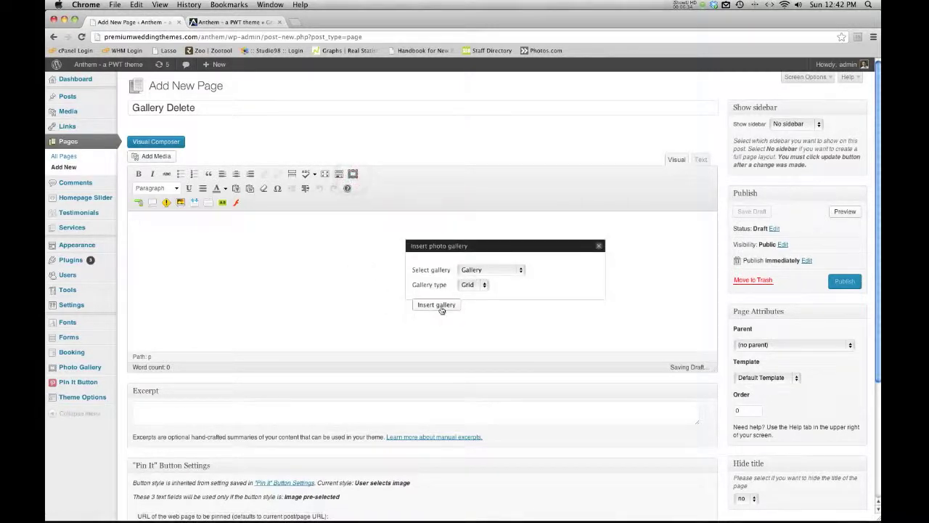
{"action": "left_click", "coordinate": [436, 305]}
{"action": "left_click", "coordinate": [179, 223]}
{"action": "type", "text": "6"}
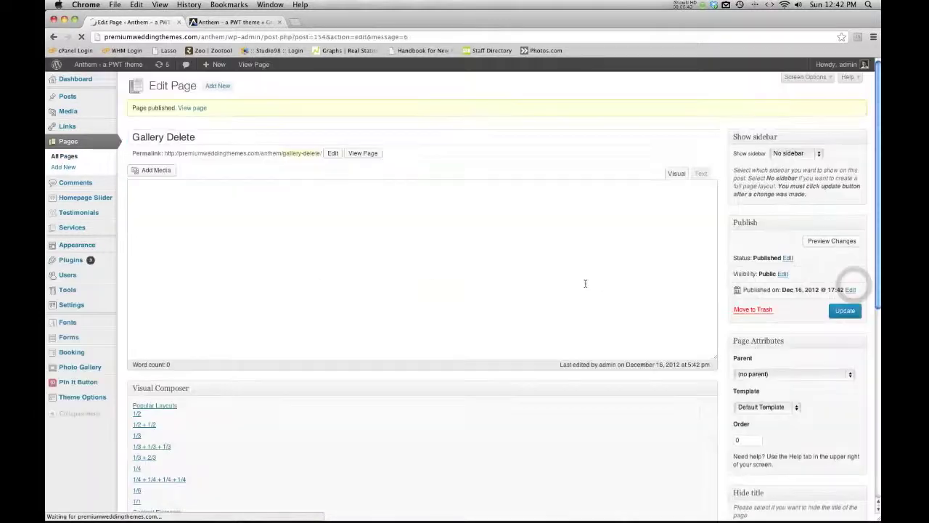
- View the published Gallery Delete page, then return to its editor and move the page to the trash
{"action": "left_click", "coordinate": [363, 153]}
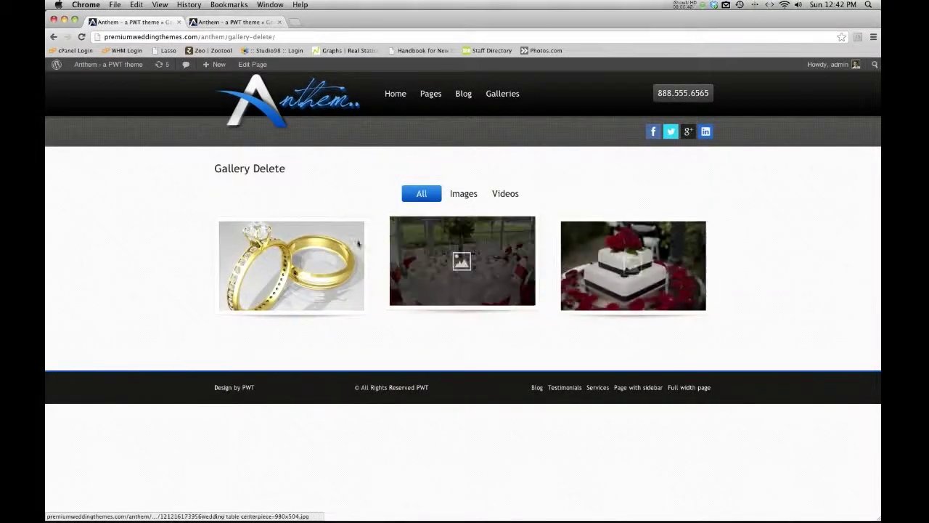
{"action": "left_click", "coordinate": [54, 38]}
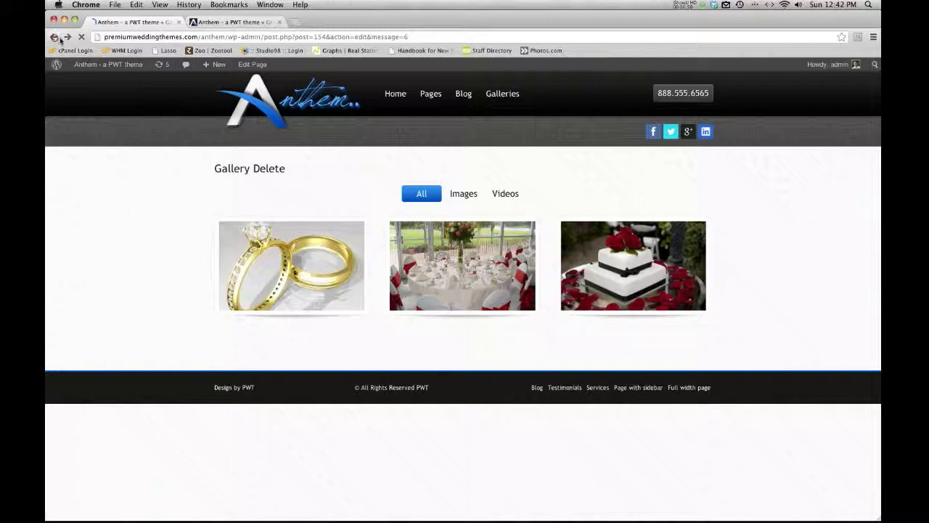
{"action": "left_click", "coordinate": [752, 310]}
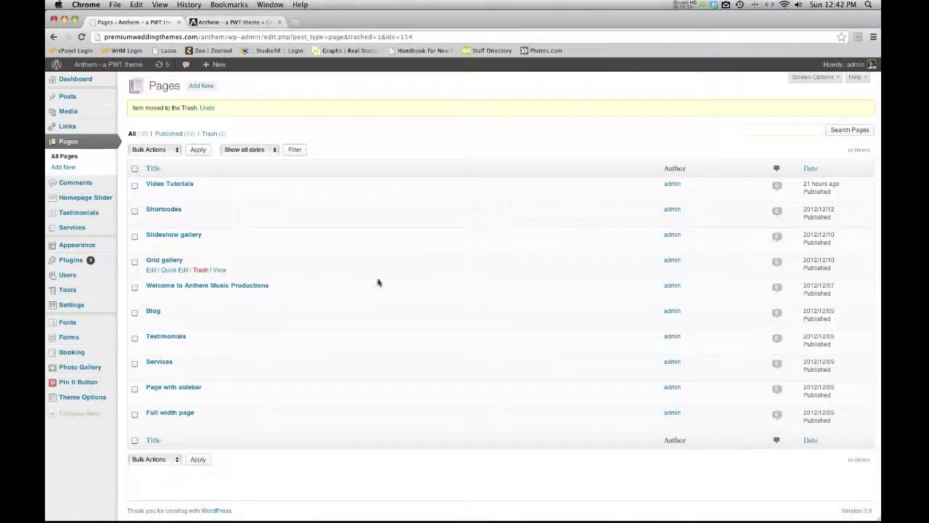
- Look at the site's grid gallery page again, then open the Grid gallery page for editing
{"action": "left_click", "coordinate": [228, 23]}
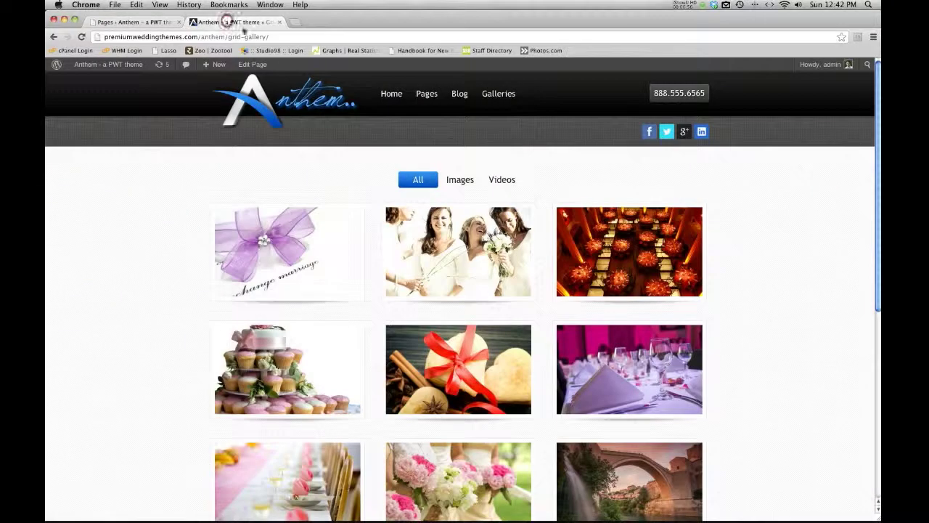
{"action": "left_click", "coordinate": [138, 22]}
{"action": "left_click", "coordinate": [163, 260]}
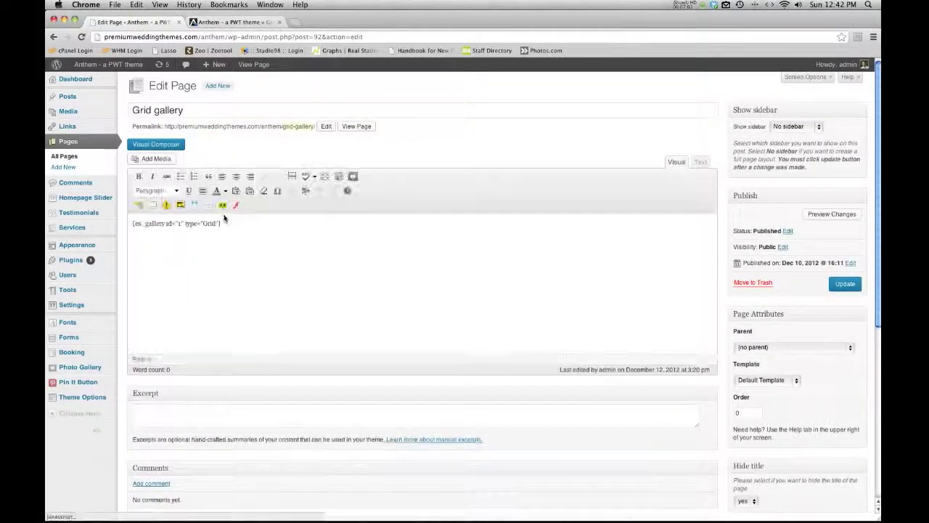
- Insert a Slider type shortcode for the gallery named Gallery below the Grid shortcode, then delete it
{"action": "left_click", "coordinate": [352, 176]}
{"action": "left_click", "coordinate": [479, 285]}
{"action": "left_click", "coordinate": [479, 291]}
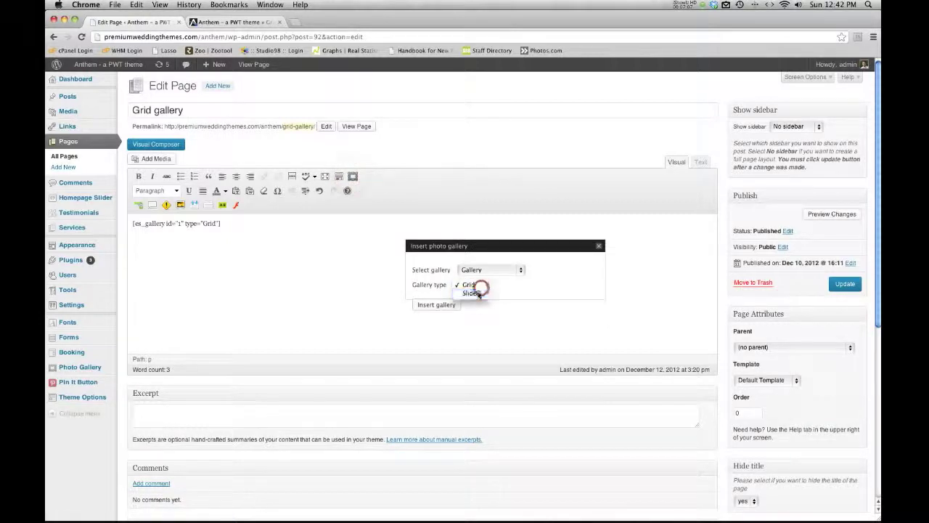
{"action": "left_click", "coordinate": [444, 305]}
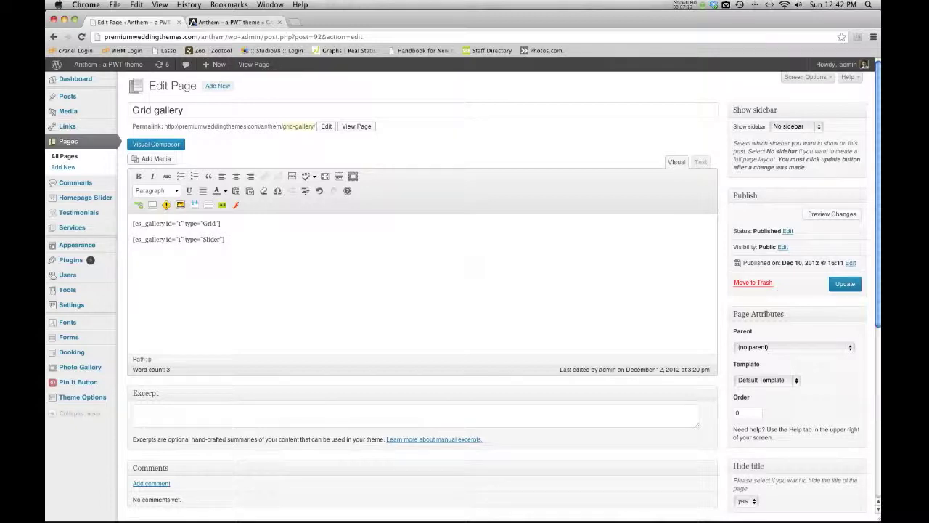
{"action": "triple_click", "coordinate": [228, 240]}
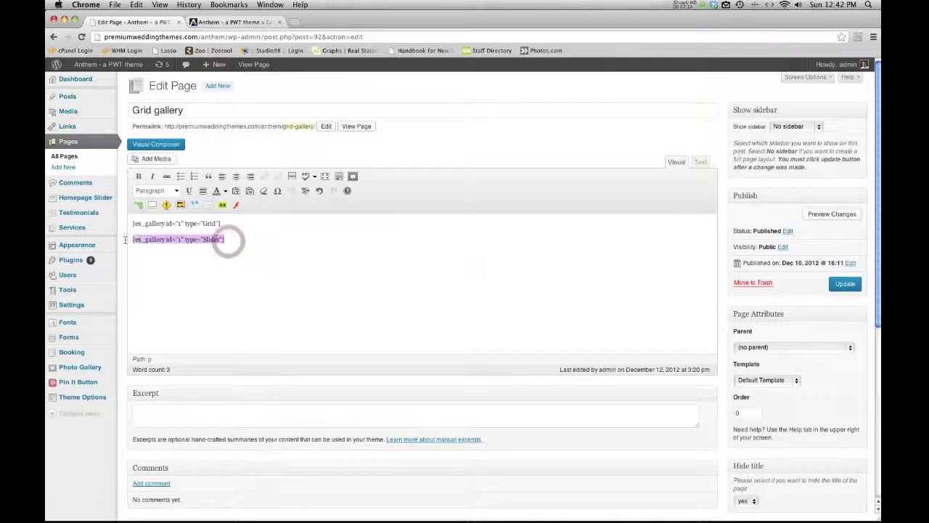
{"action": "key", "text": "BackSpace"}
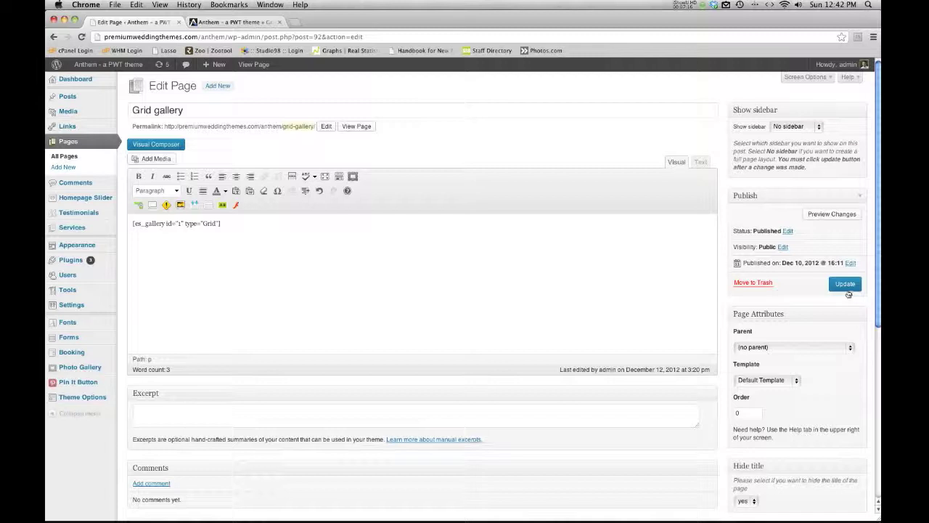